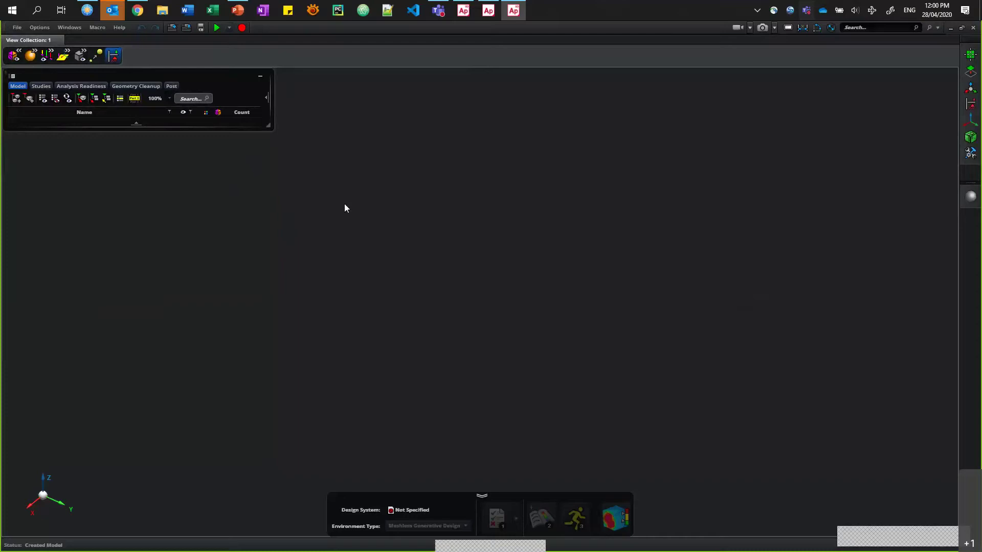
Step: Import the geometry file Bookshelf_DesignSpace.x_t into the empty model
{"action": "left_click", "coordinate": [17, 27]}
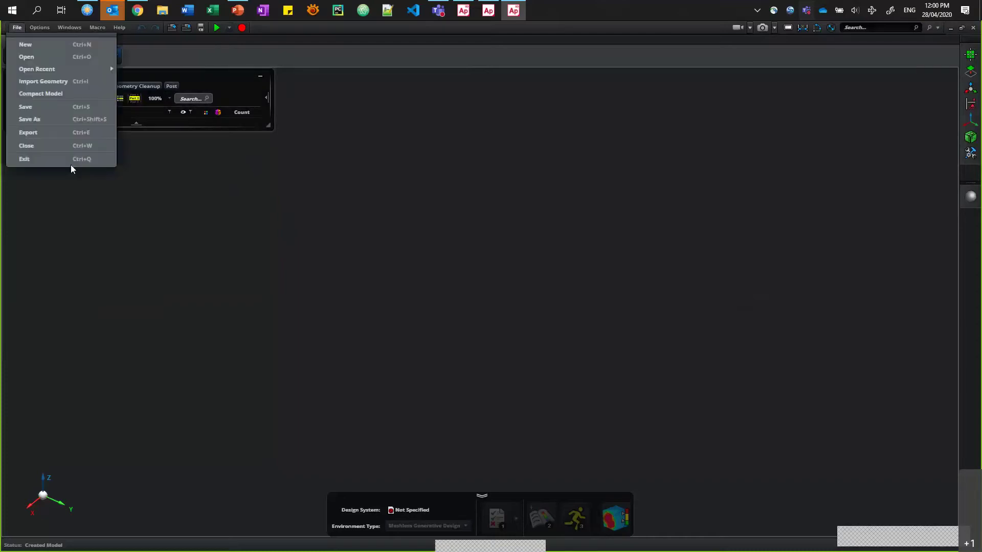
{"action": "left_click", "coordinate": [40, 81]}
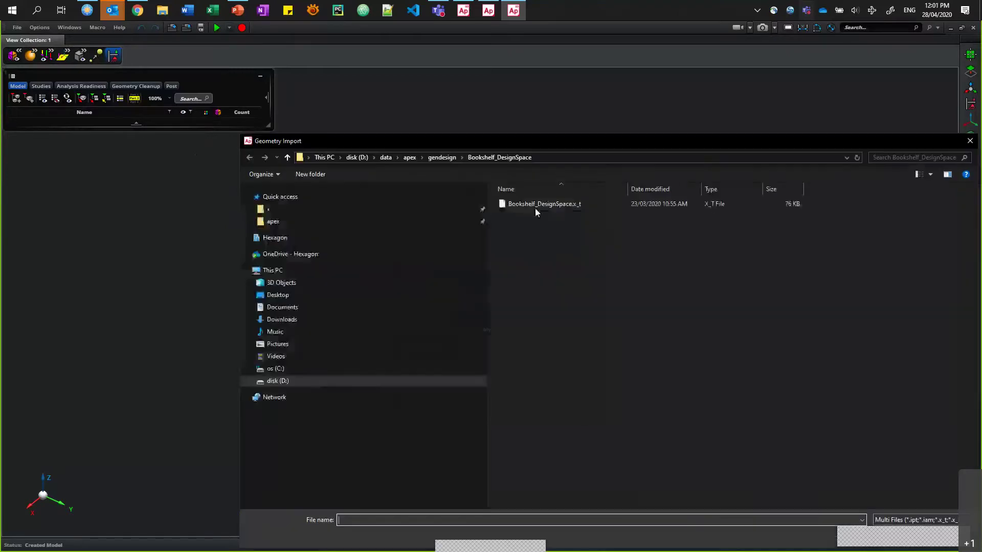
{"action": "left_click", "coordinate": [535, 204]}
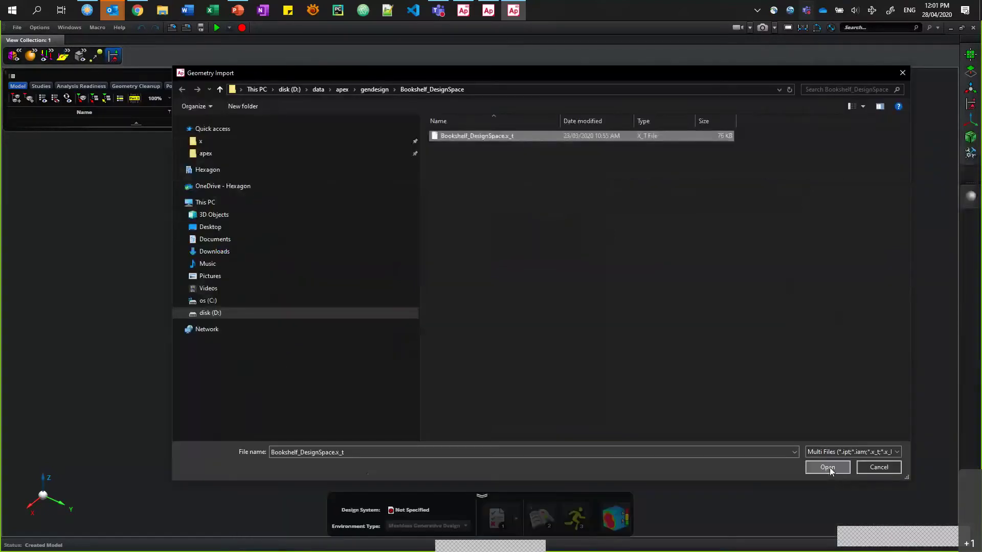
{"action": "left_click", "coordinate": [828, 468]}
{"action": "left_click", "coordinate": [471, 397]}
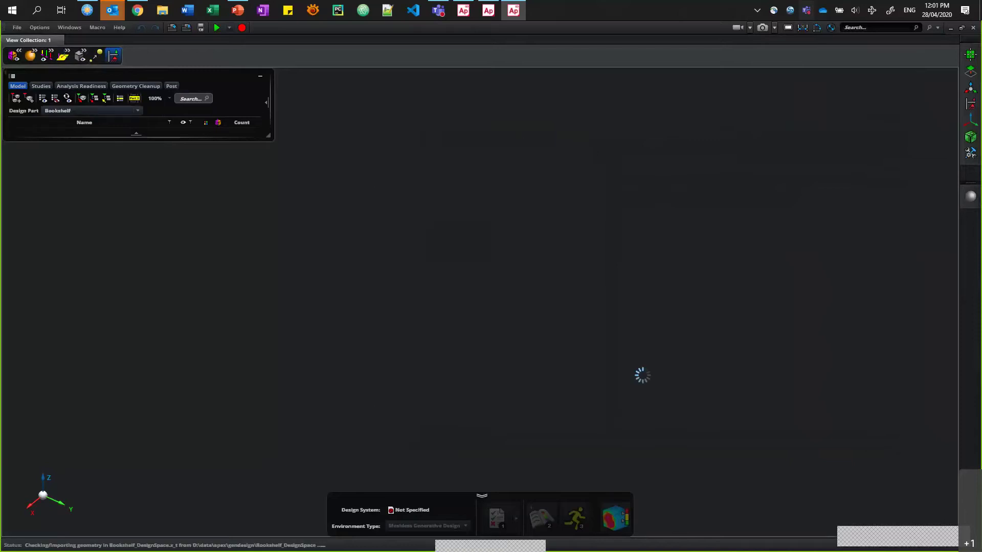
Step: Expand the Bookshelf part in the model tree and examine its design space body from both sides
{"action": "middle_click_drag", "start_coordinate": [211, 266], "coordinate": [312, 275]}
{"action": "left_click", "coordinate": [22, 132]}
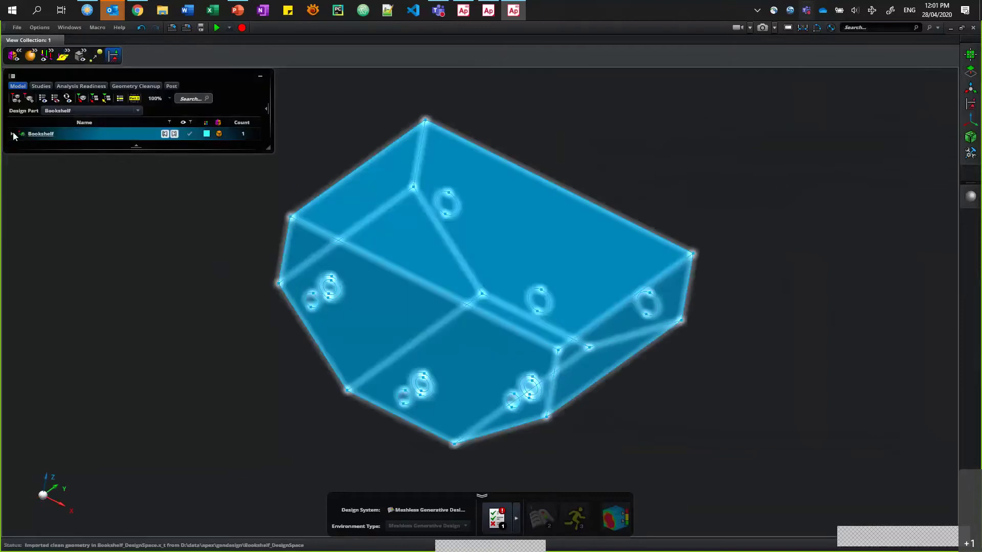
{"action": "left_click", "coordinate": [12, 134]}
{"action": "middle_click_drag", "start_coordinate": [248, 254], "coordinate": [174, 195]}
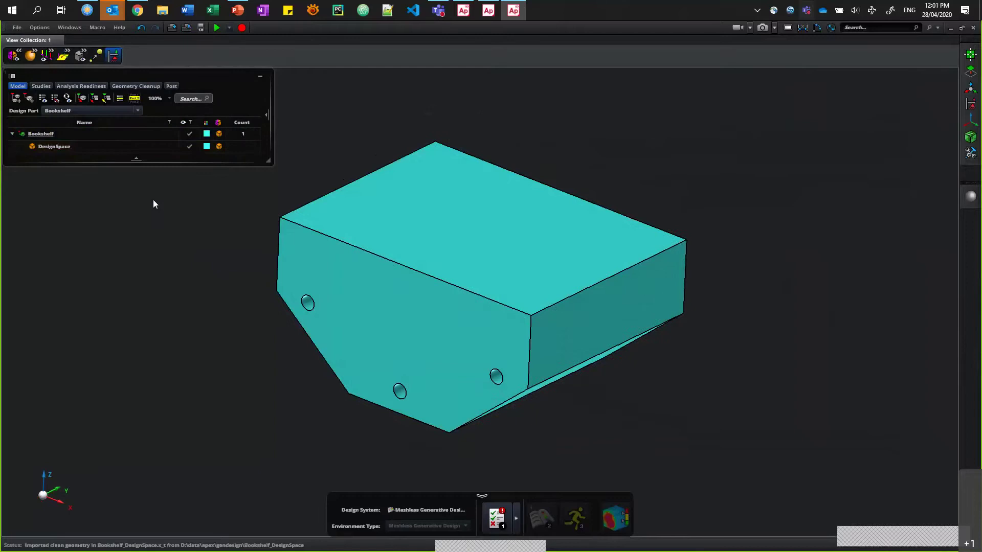
{"action": "middle_click_drag", "start_coordinate": [685, 365], "coordinate": [631, 269]}
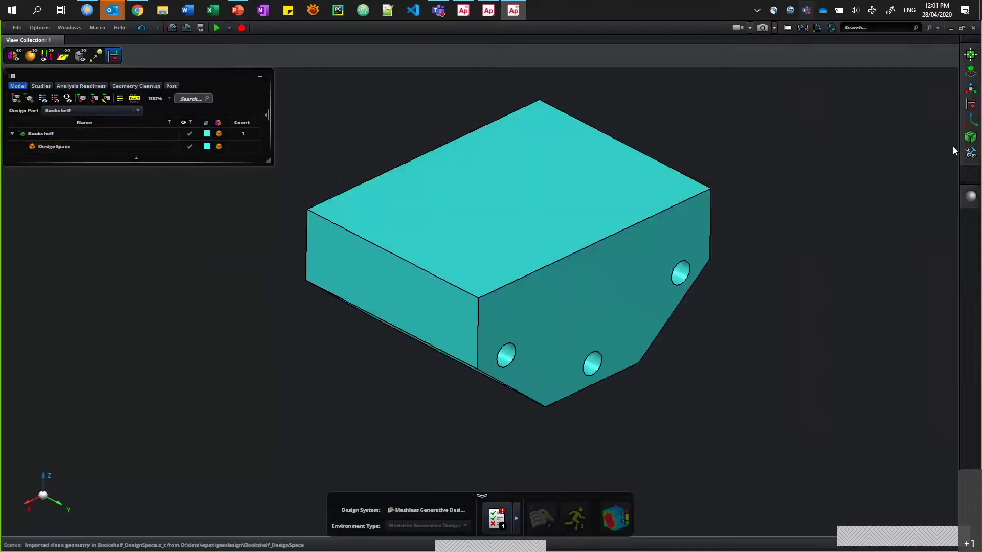
Step: Start a Non-Design Region defined by face offset and choose the DesignSpace body as the entity to split
{"action": "left_click", "coordinate": [970, 153]}
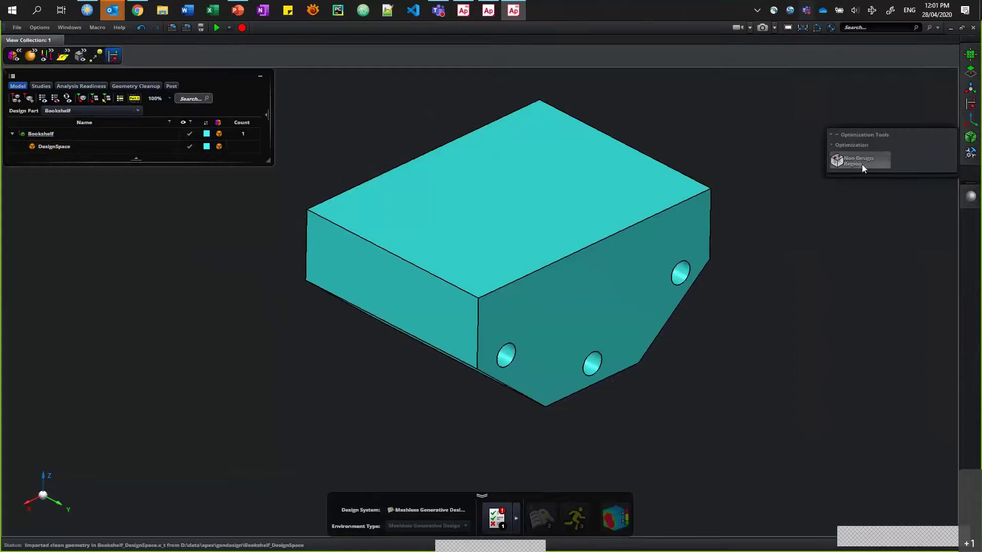
{"action": "mouse_move", "coordinate": [869, 161]}
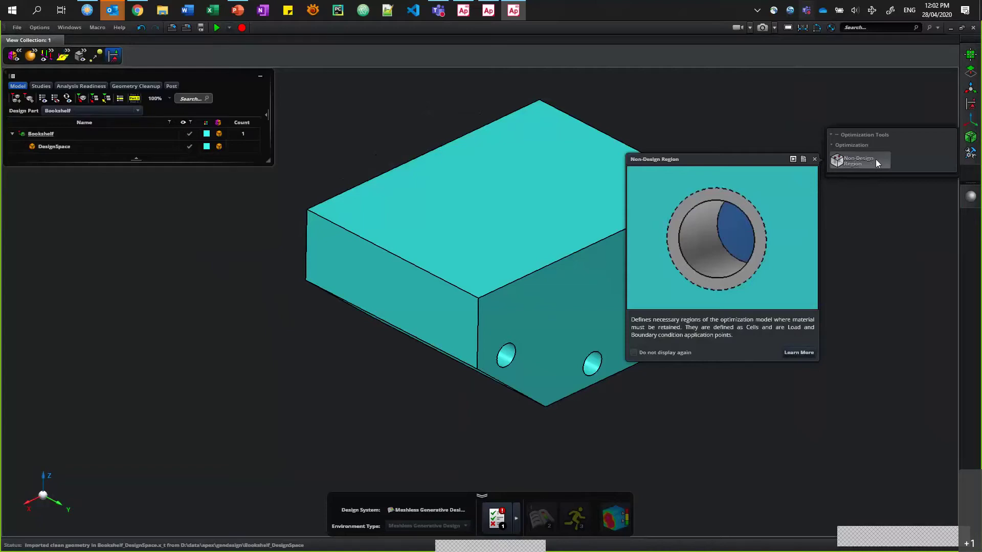
{"action": "left_click", "coordinate": [875, 160]}
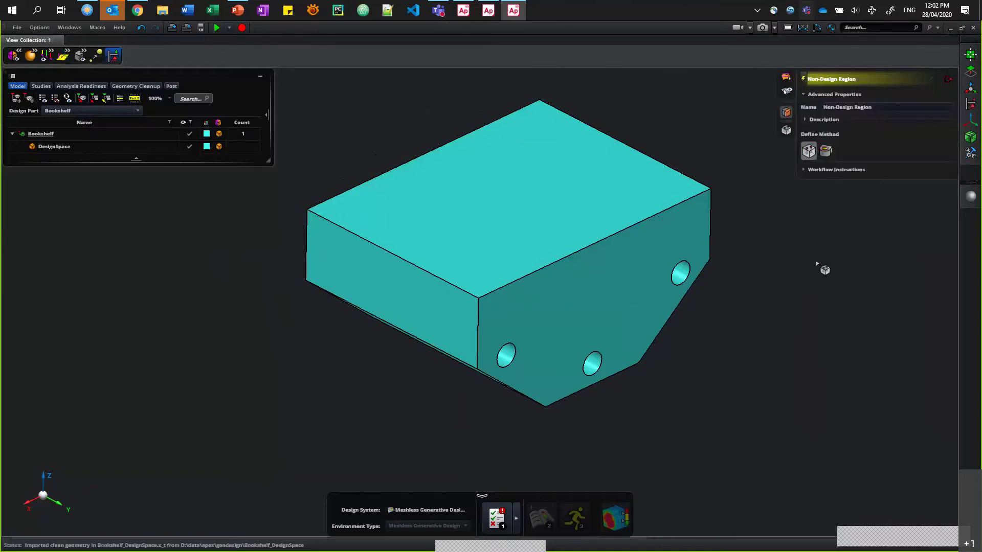
{"action": "left_click", "coordinate": [629, 225]}
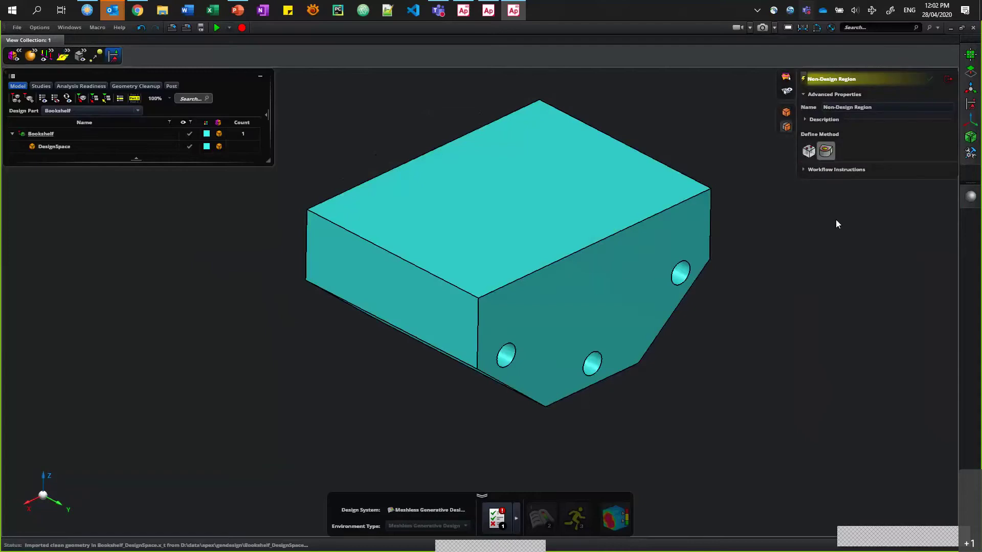
{"action": "left_click", "coordinate": [827, 151]}
{"action": "left_click", "coordinate": [923, 170]}
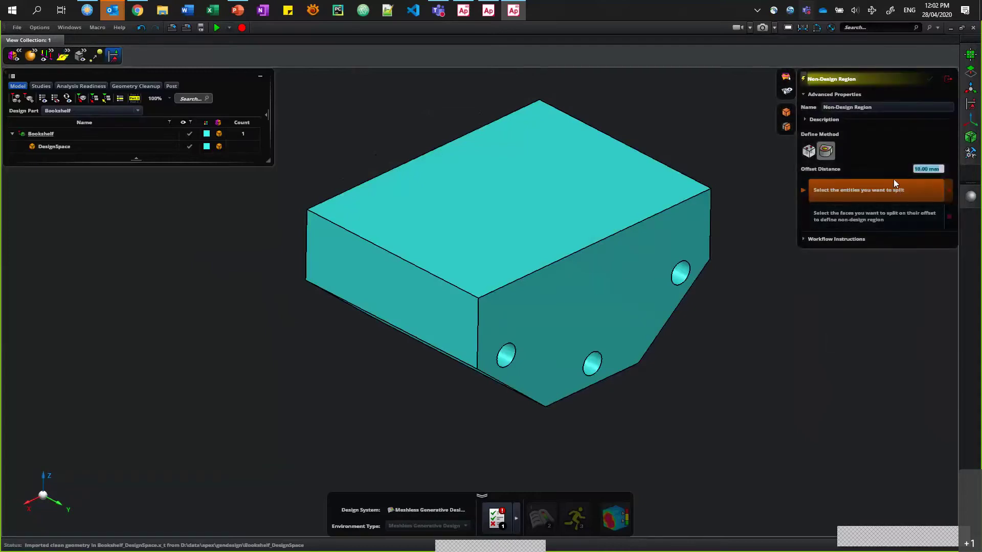
{"action": "middle_click_drag", "start_coordinate": [445, 373], "coordinate": [475, 379]}
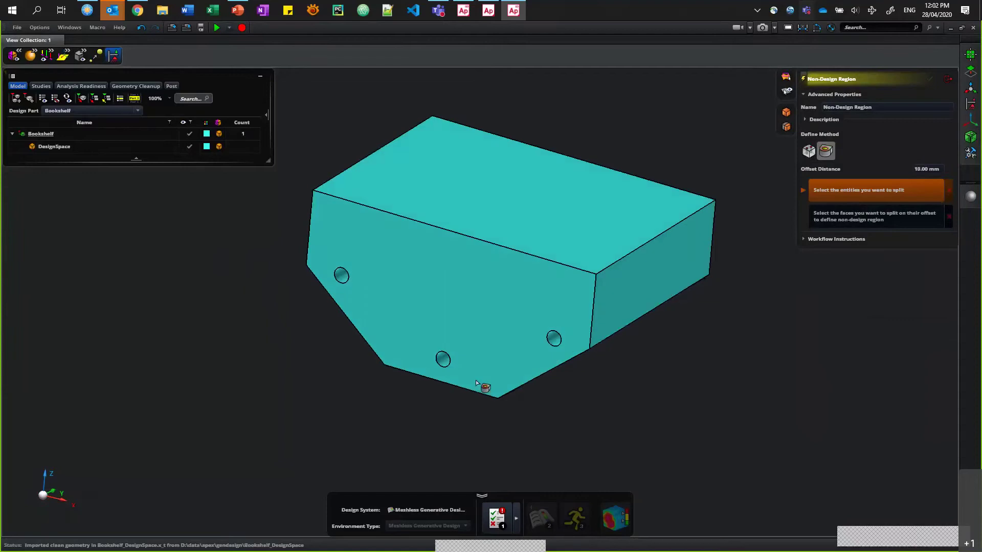
{"action": "middle_click_drag", "start_coordinate": [569, 401], "coordinate": [585, 359]}
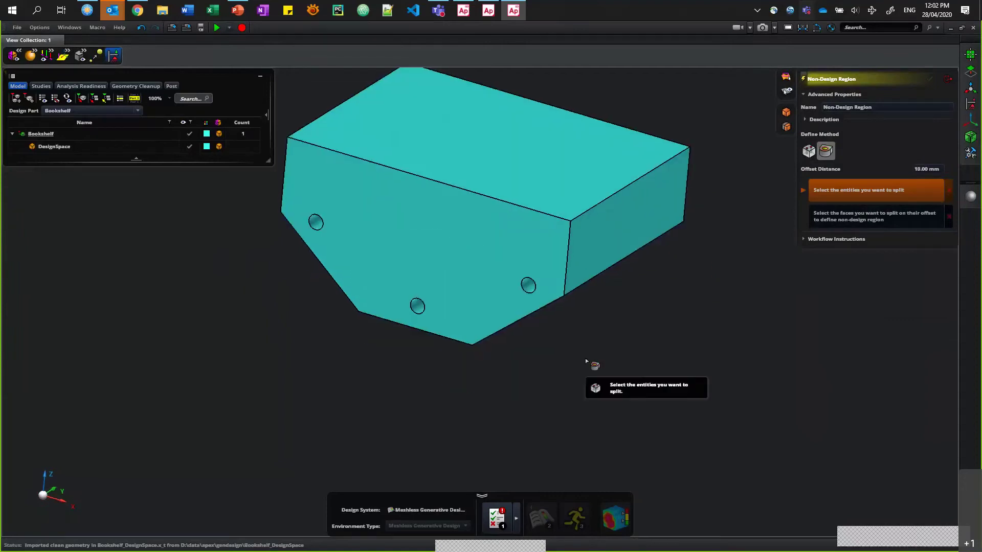
{"action": "left_click", "coordinate": [525, 294]}
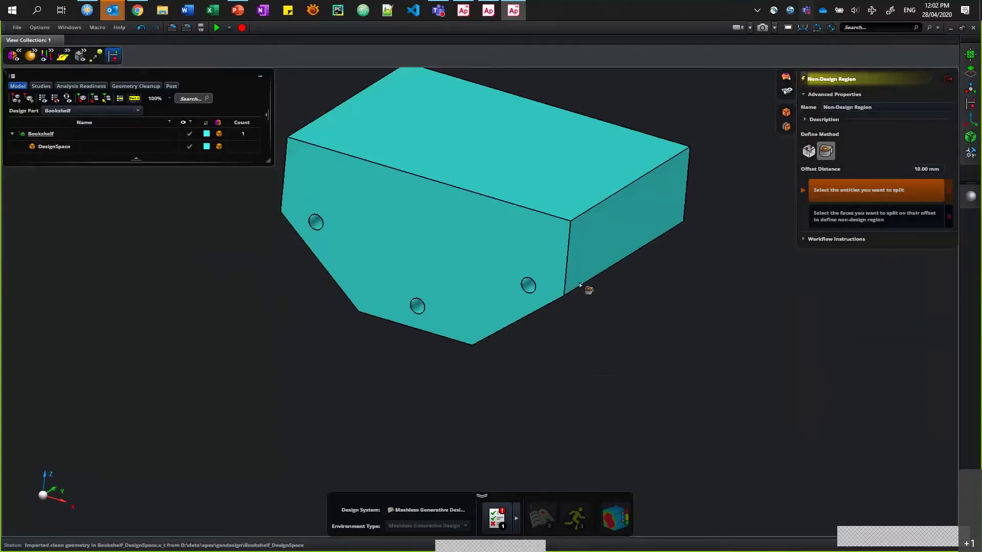
{"action": "left_click", "coordinate": [536, 248]}
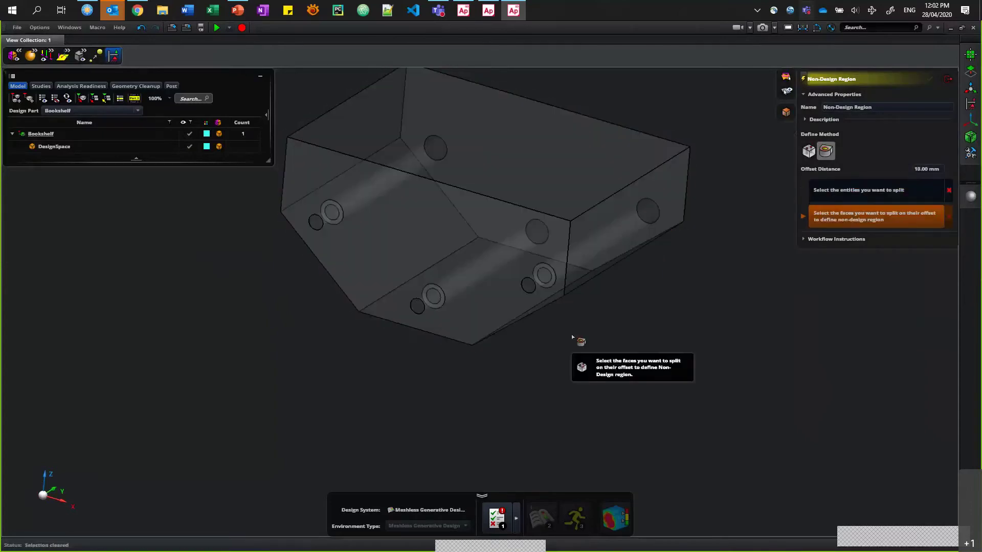
Step: Set the offset distance to 2 mm and create a non-design region around the front-face hole nearest the vertical side wall
{"action": "left_click", "coordinate": [532, 279]}
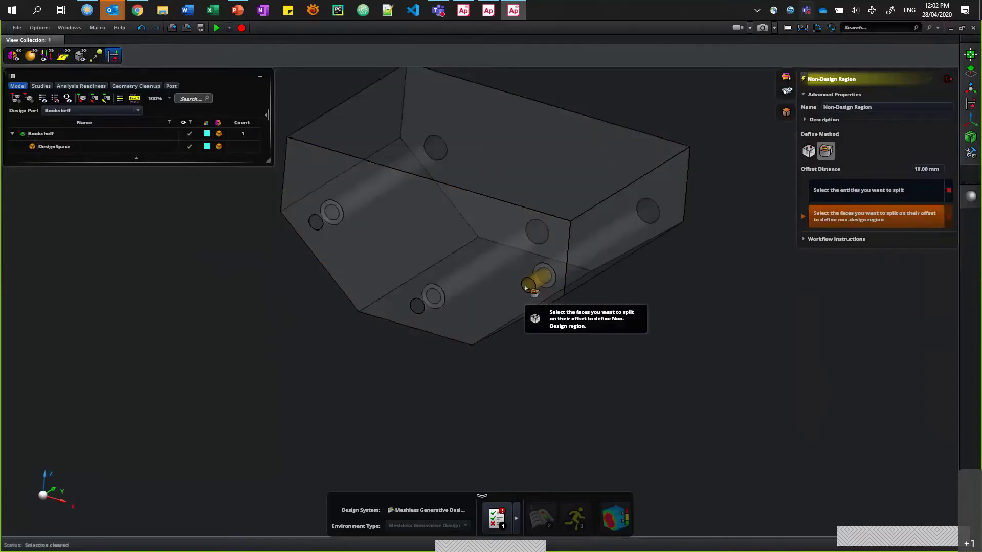
{"action": "left_click", "coordinate": [919, 169]}
{"action": "double_click", "coordinate": [920, 169]}
{"action": "type", "text": "2"}
{"action": "key", "text": "Return"}
{"action": "left_click", "coordinate": [541, 289]}
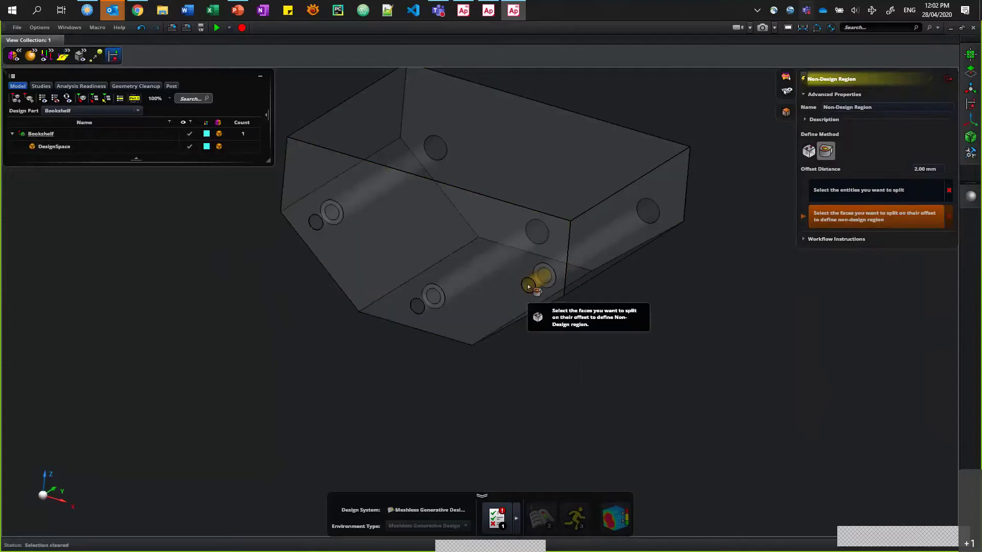
{"action": "left_click", "coordinate": [528, 287]}
Step: Examine the non-design ring around the hole up close and compare it with the DesignSpace body around it
{"action": "scroll", "coordinate": [554, 328], "scroll_direction": "up", "scroll_amount": 3}
{"action": "middle_click_drag", "start_coordinate": [553, 328], "coordinate": [579, 372]}
{"action": "scroll", "coordinate": [553, 326], "scroll_direction": "up", "scroll_amount": 5}
{"action": "right_click_drag", "start_coordinate": [553, 327], "coordinate": [733, 425]}
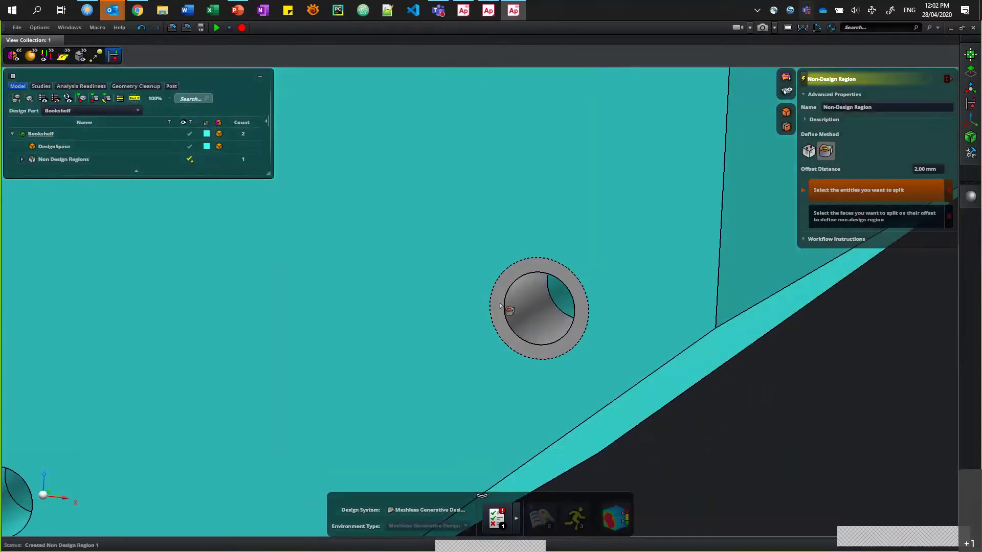
{"action": "left_click", "coordinate": [53, 156]}
{"action": "left_click", "coordinate": [62, 148]}
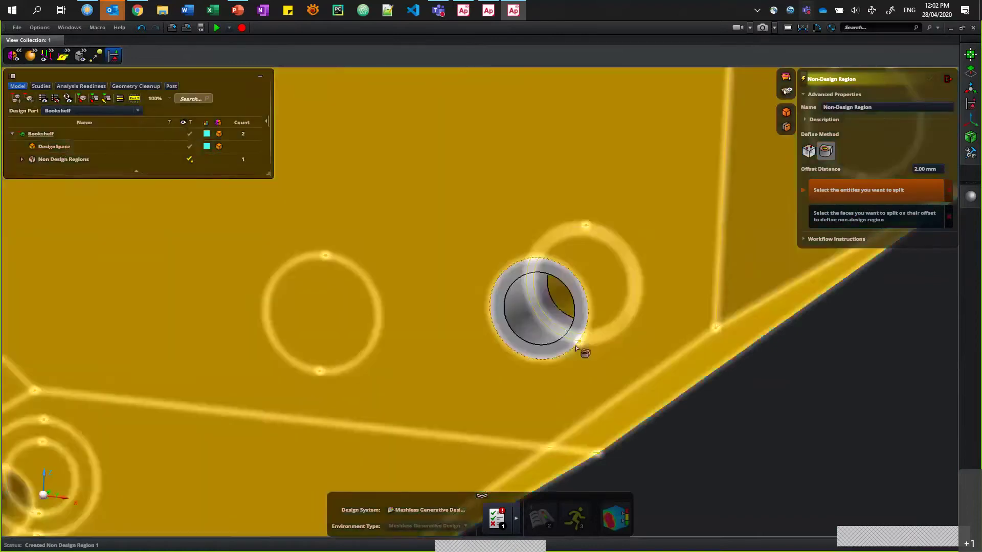
{"action": "scroll", "coordinate": [566, 377], "scroll_direction": "down", "scroll_amount": 8}
{"action": "left_click", "coordinate": [567, 332]}
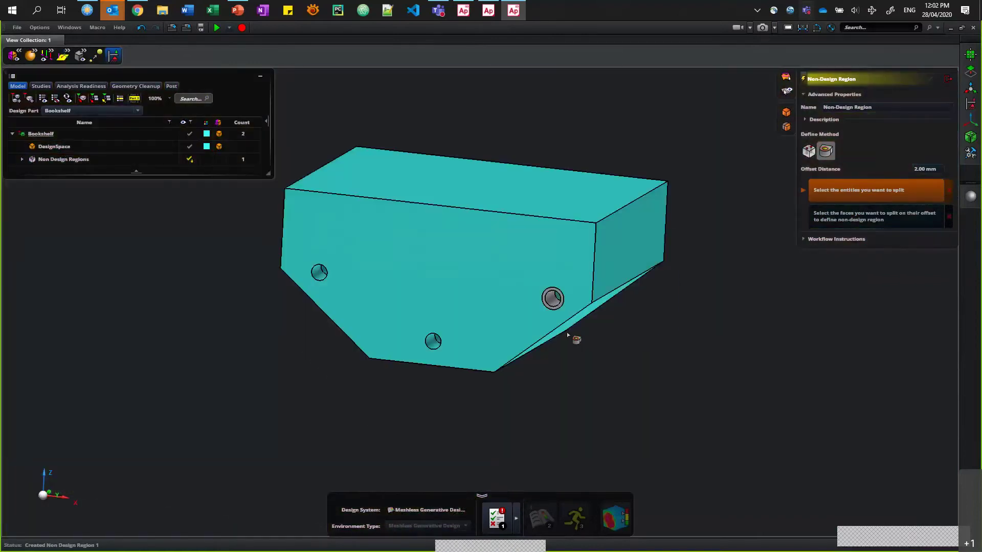
{"action": "scroll", "coordinate": [566, 336], "scroll_direction": "up", "scroll_amount": 5}
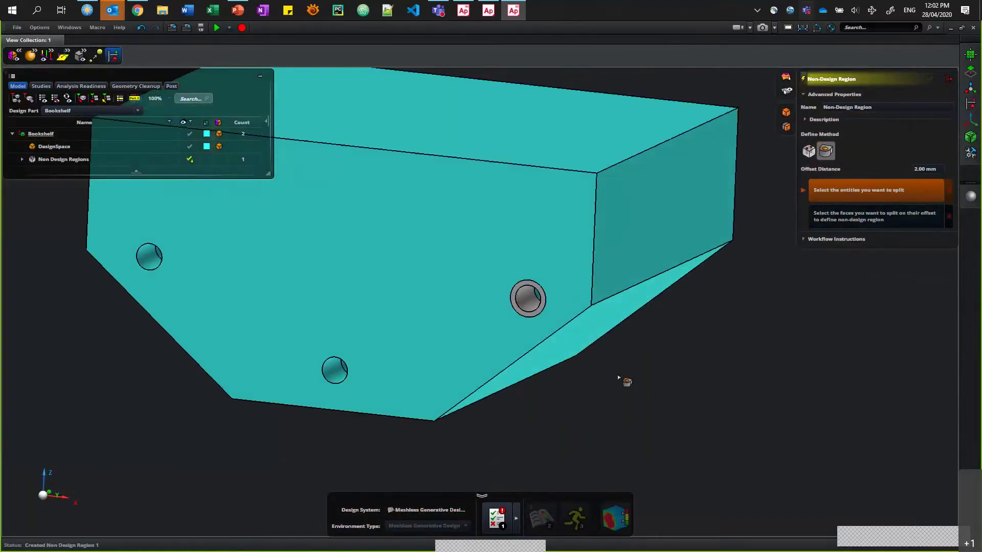
{"action": "mouse_move", "coordinate": [617, 375]}
{"action": "right_mouse_down"}
{"action": "mouse_move", "coordinate": [603, 376]}
{"action": "mouse_move", "coordinate": [619, 373]}
{"action": "right_mouse_up"}
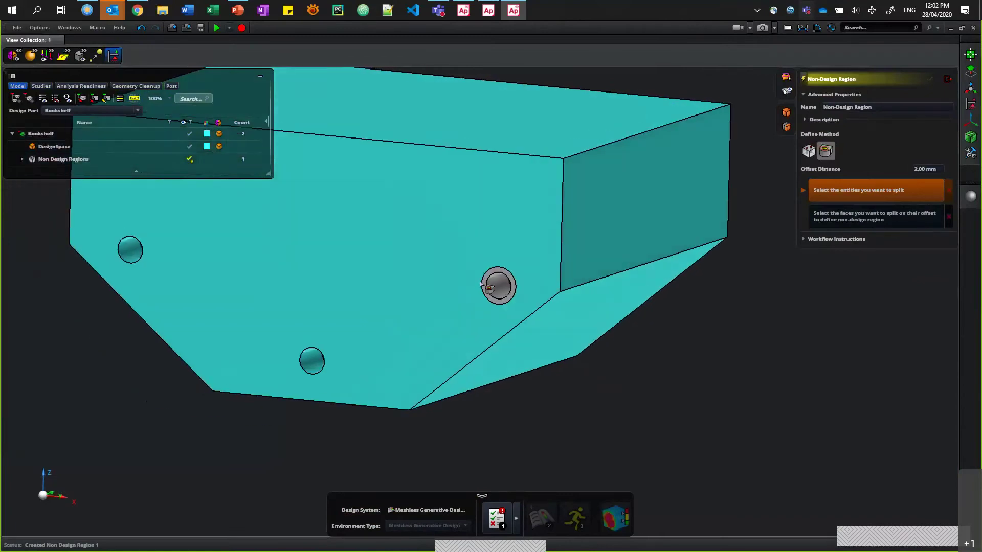
Step: Create 2 mm offset non-design regions around the other two holes on the front face
{"action": "middle_click_drag", "start_coordinate": [555, 376], "coordinate": [677, 314]}
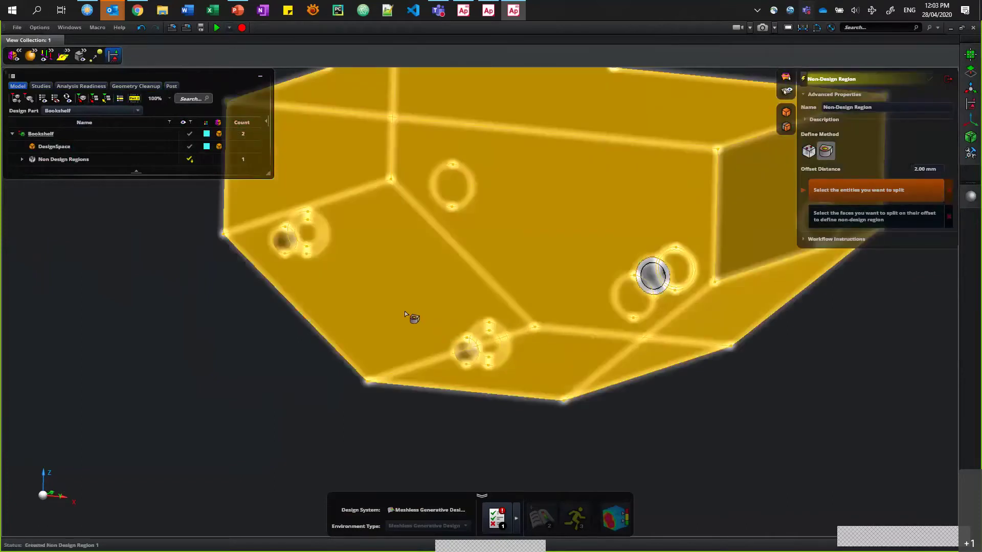
{"action": "left_click", "coordinate": [473, 419]}
{"action": "left_click", "coordinate": [465, 349]}
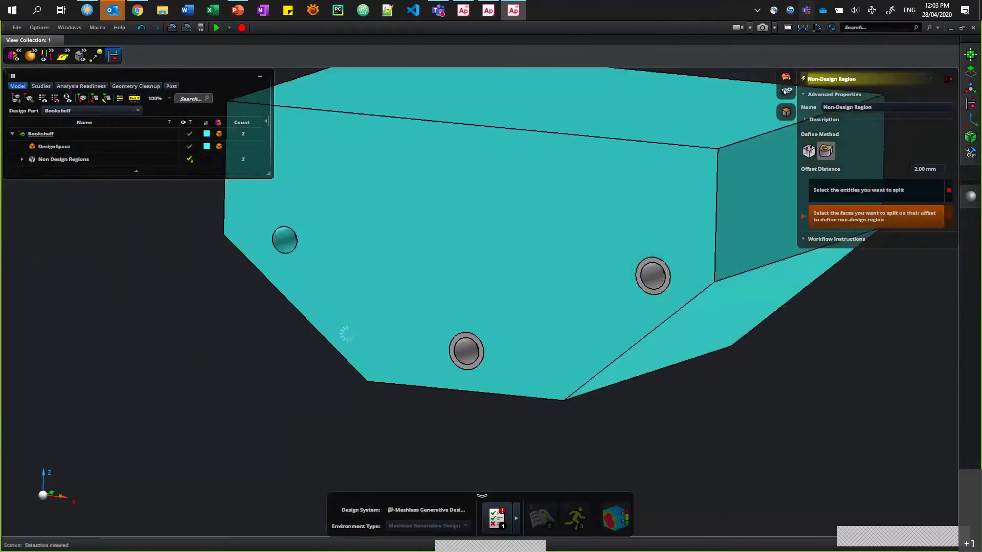
{"action": "left_click", "coordinate": [281, 236]}
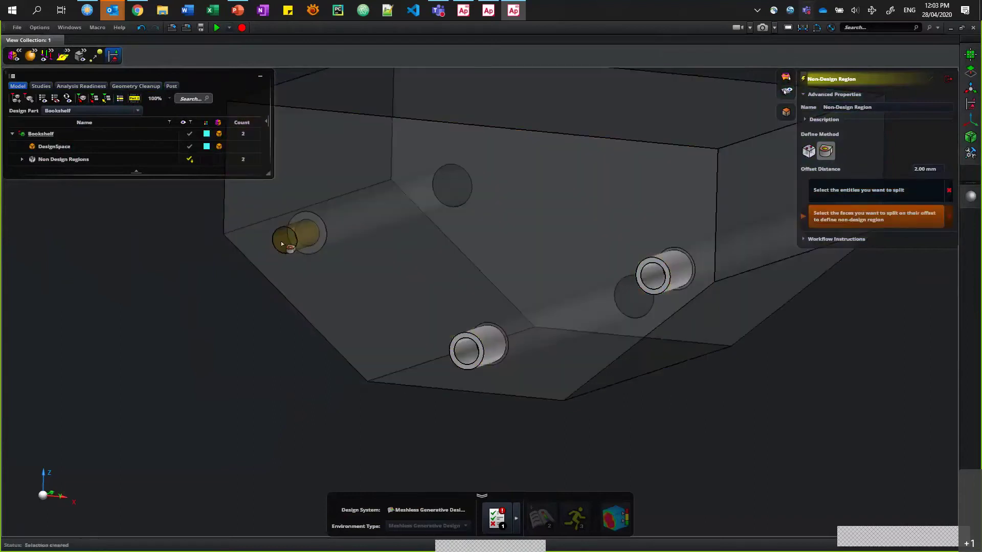
{"action": "left_click", "coordinate": [282, 244]}
{"action": "scroll", "coordinate": [258, 366], "scroll_direction": "down", "scroll_amount": 5}
{"action": "scroll", "coordinate": [272, 389], "scroll_direction": "up", "scroll_amount": 3}
{"action": "right_click_drag", "start_coordinate": [391, 432], "coordinate": [646, 385]}
{"action": "right_click_drag", "start_coordinate": [647, 338], "coordinate": [613, 278]}
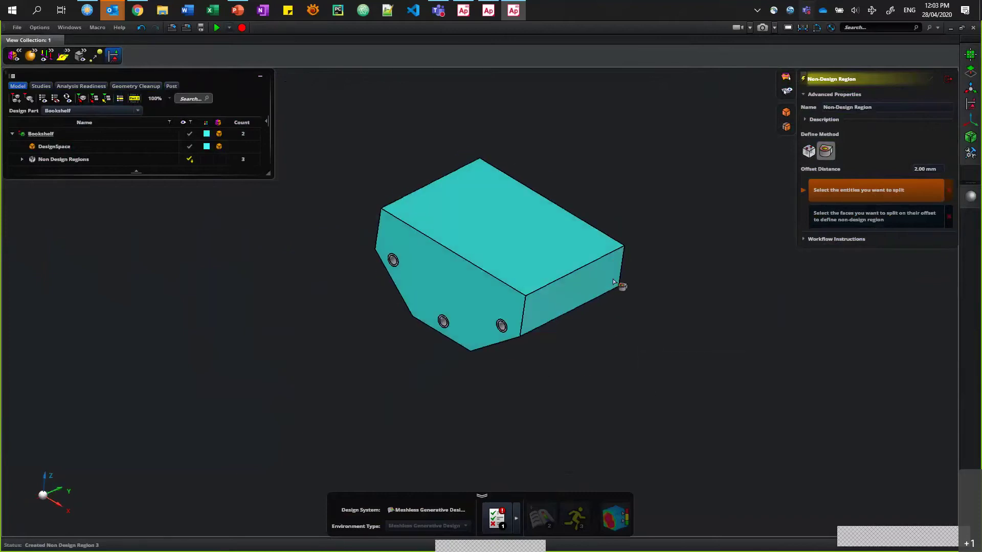
Step: Create a material with elastic modulus 210000 MPa, Poisson's ratio 0.3 and density 7.8e-6 kg/mm³
{"action": "left_click", "coordinate": [971, 197]}
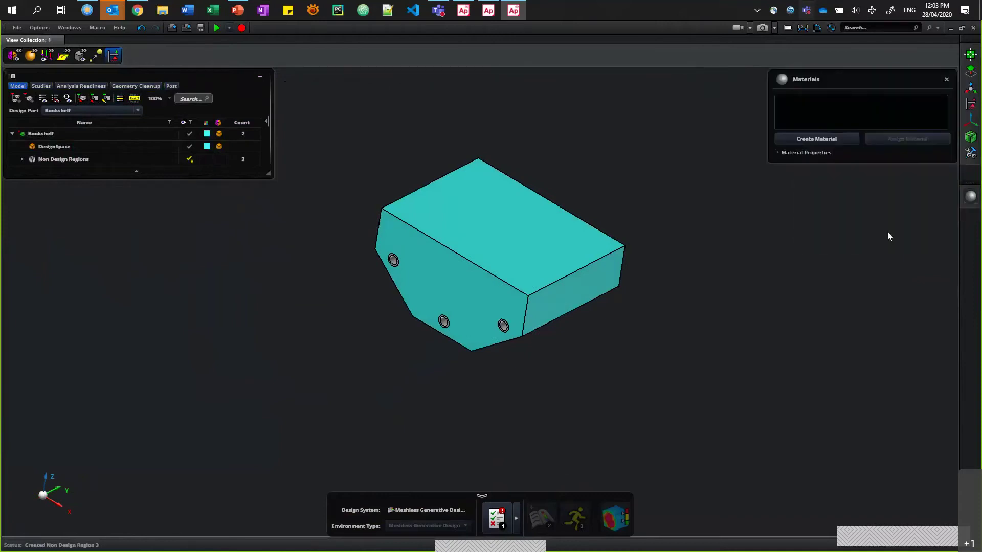
{"action": "left_click", "coordinate": [810, 140]}
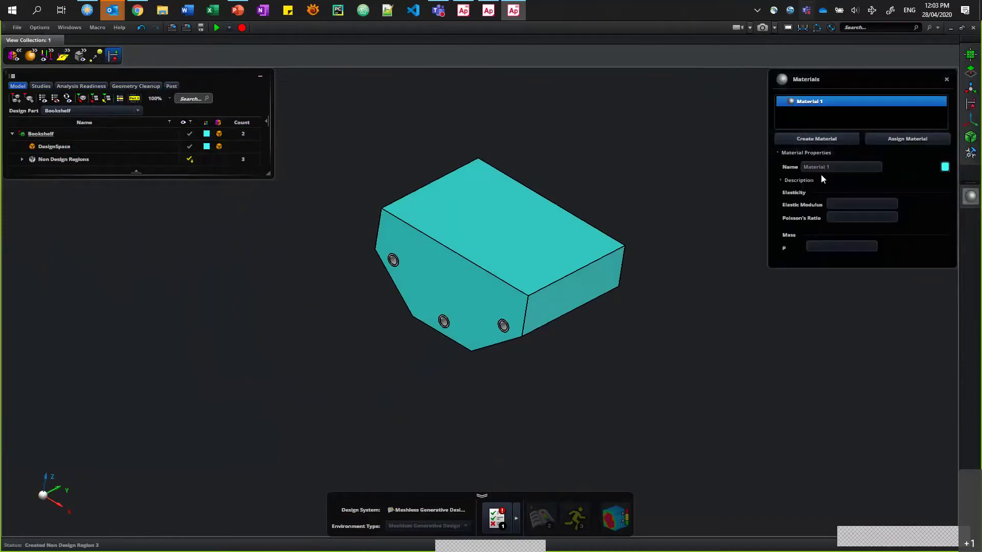
{"action": "left_click", "coordinate": [843, 206]}
{"action": "type", "text": "210000"}
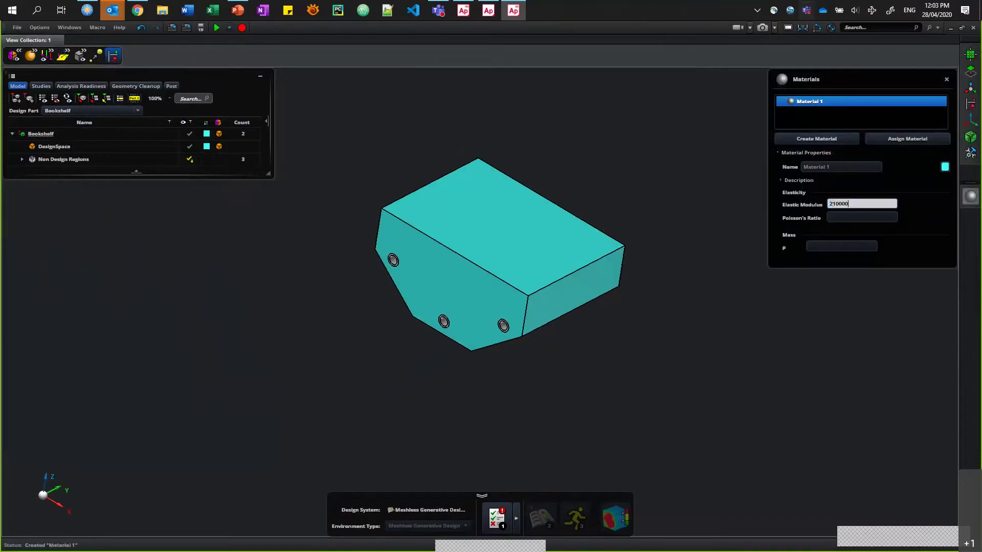
{"action": "left_click", "coordinate": [851, 214]}
{"action": "type", "text": "0.3"}
{"action": "left_click", "coordinate": [859, 245]}
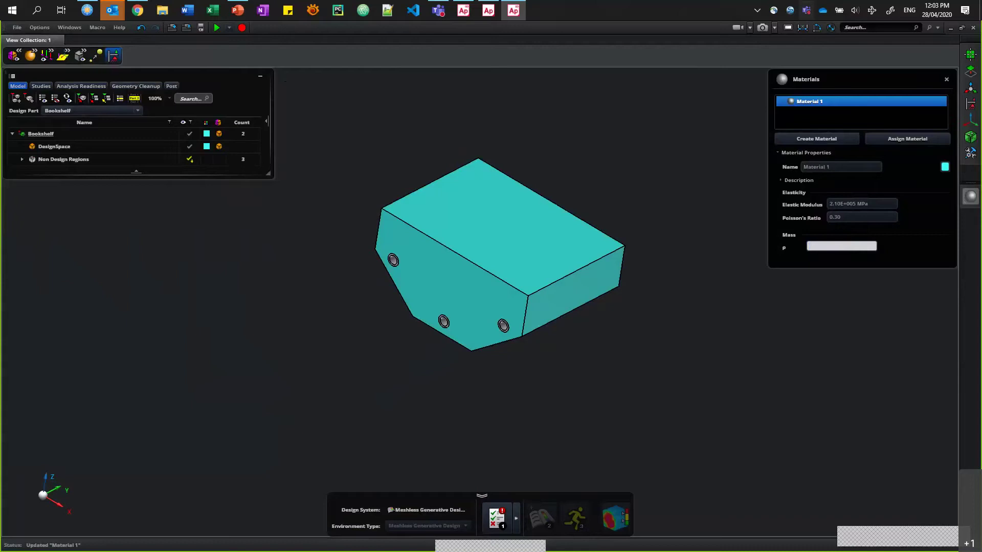
{"action": "type", "text": "7.8e-6"}
{"action": "key", "text": "Return"}
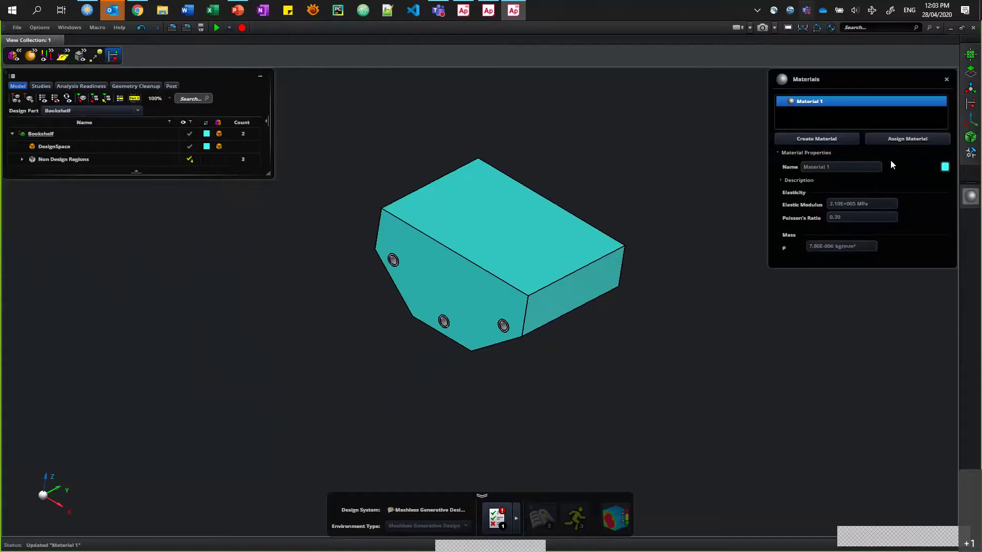
Step: Assign the new material to the Bookshelf part and close the assignment tool
{"action": "left_click", "coordinate": [907, 140]}
{"action": "left_click", "coordinate": [558, 256]}
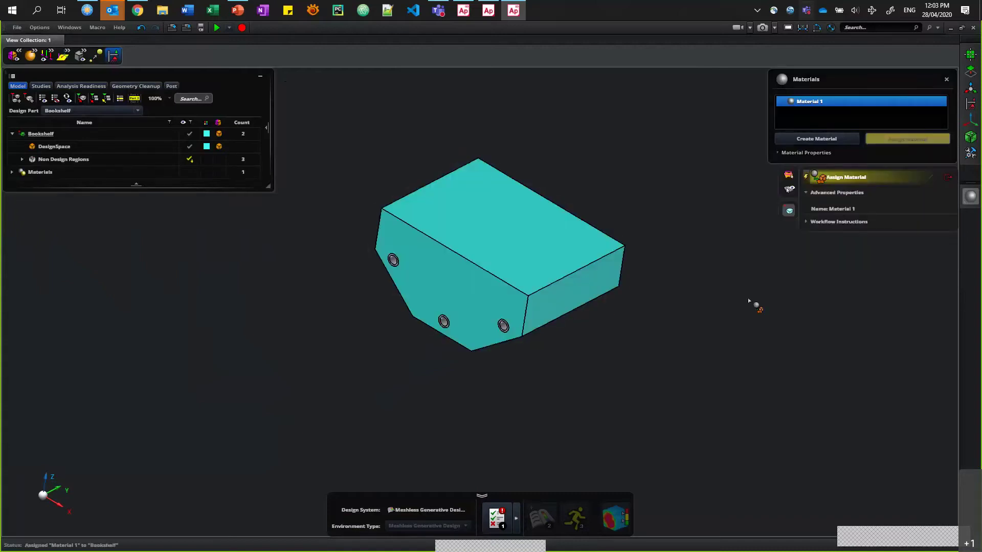
{"action": "left_click", "coordinate": [949, 177]}
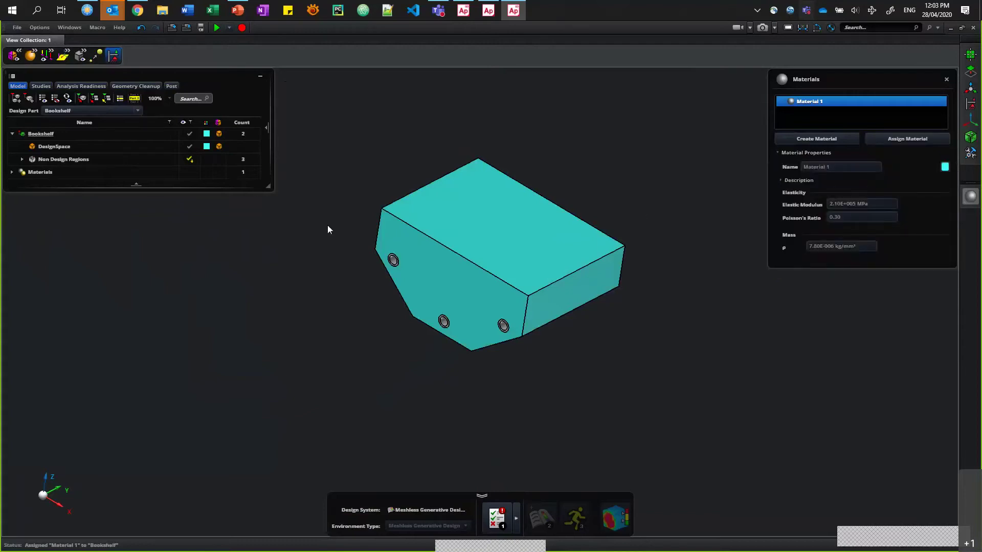
{"action": "right_click_drag", "start_coordinate": [261, 268], "coordinate": [274, 267]}
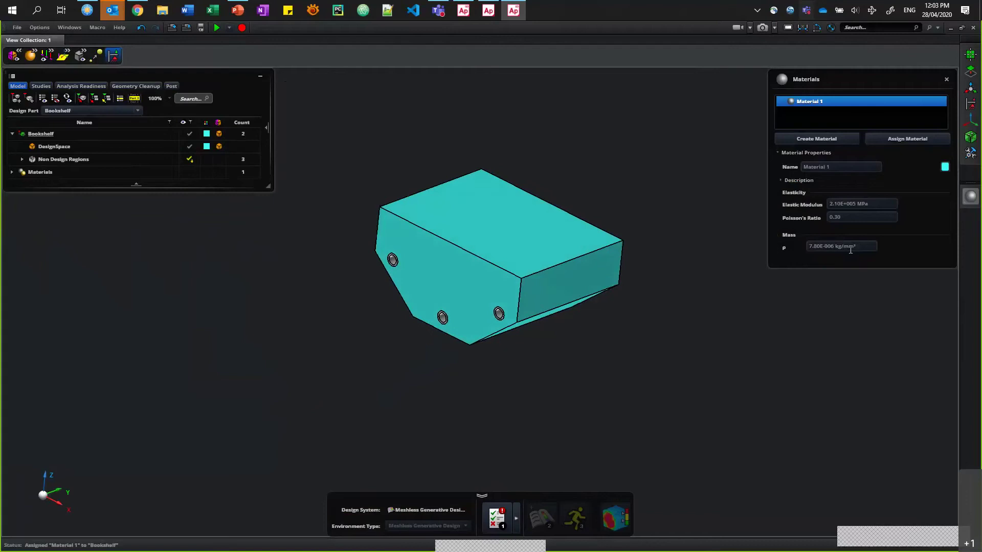
Step: Apply a force load with an Fz component of -1000 N to the top face of the design space
{"action": "key", "text": "Escape"}
{"action": "right_click_drag", "start_coordinate": [815, 257], "coordinate": [810, 259]}
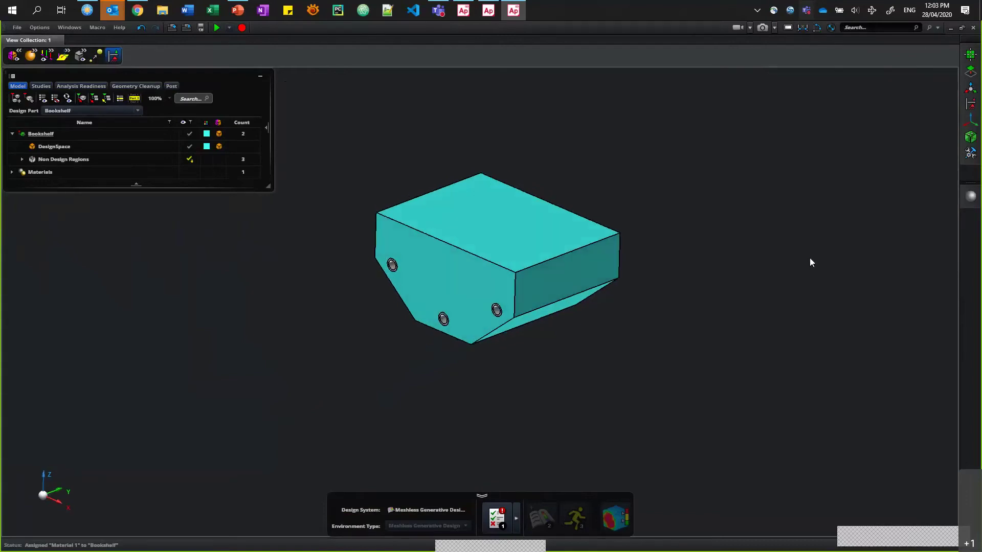
{"action": "left_click", "coordinate": [971, 104]}
{"action": "left_click", "coordinate": [927, 133]}
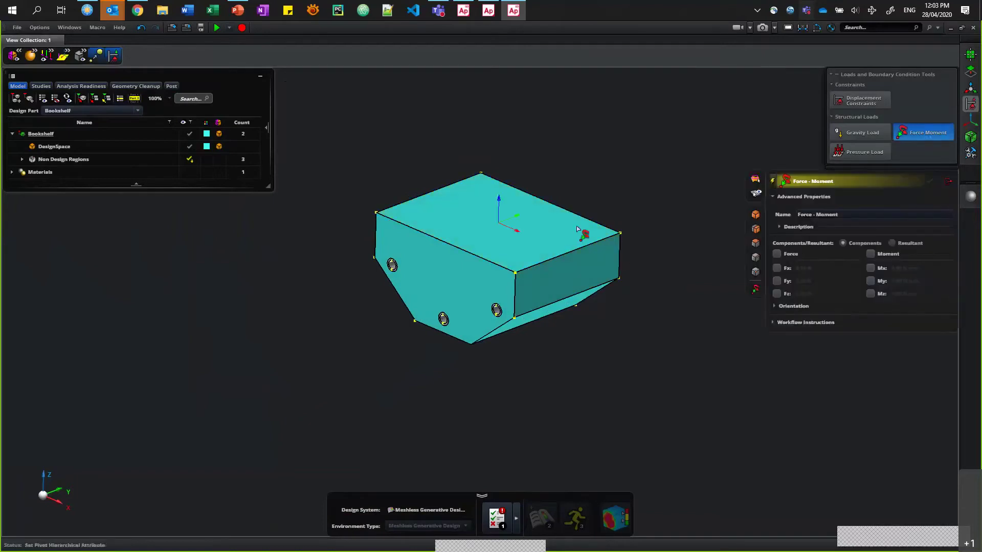
{"action": "left_click", "coordinate": [777, 294]}
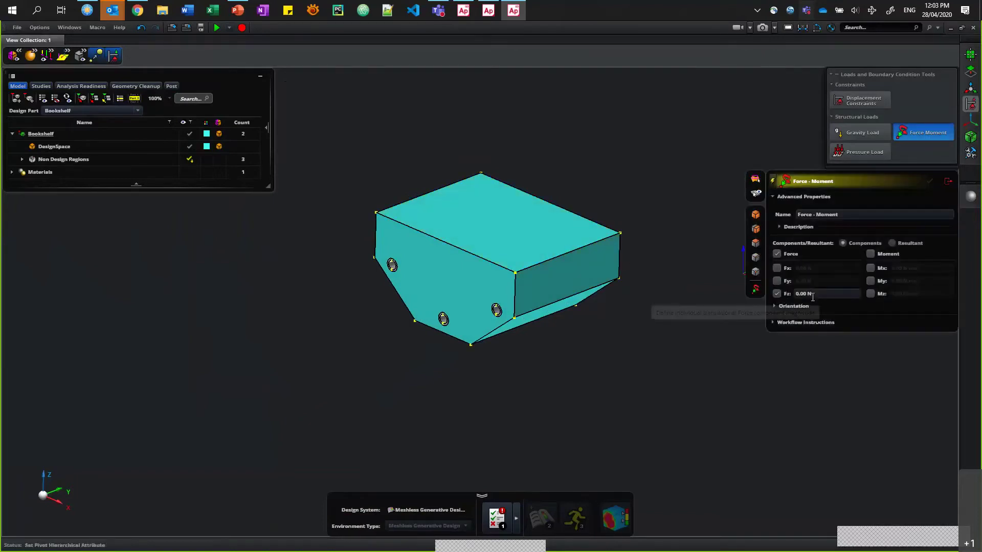
{"action": "left_click", "coordinate": [812, 298]}
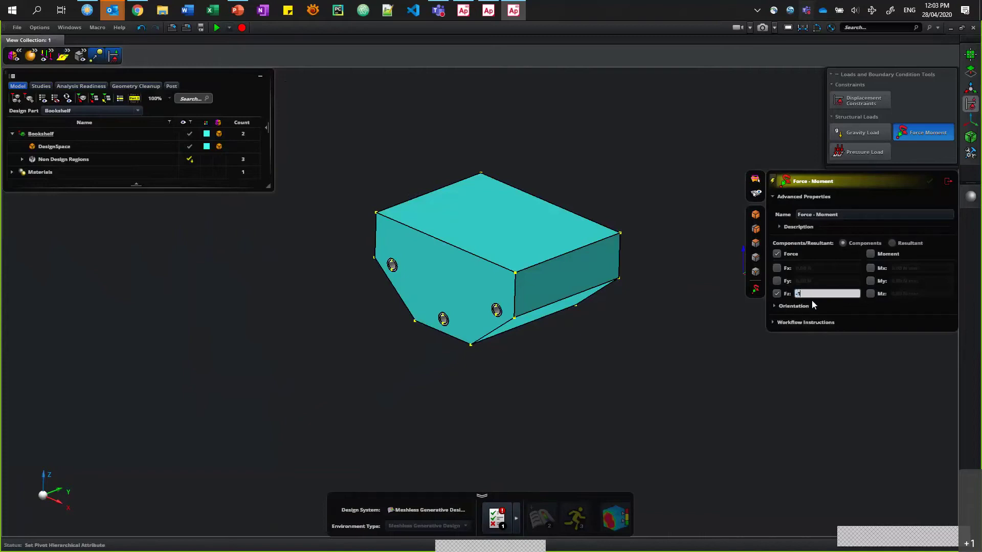
{"action": "key", "text": "Return"}
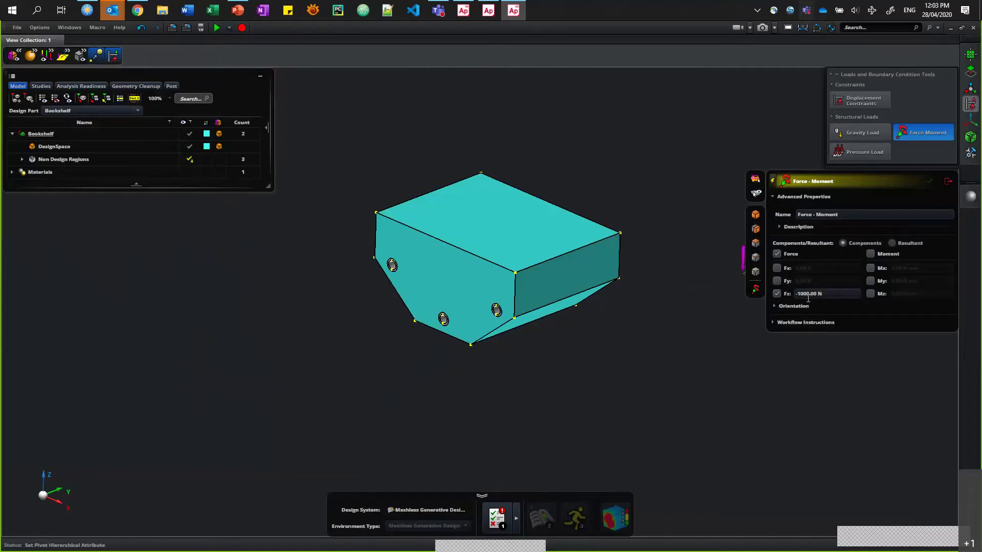
{"action": "left_click", "coordinate": [654, 179]}
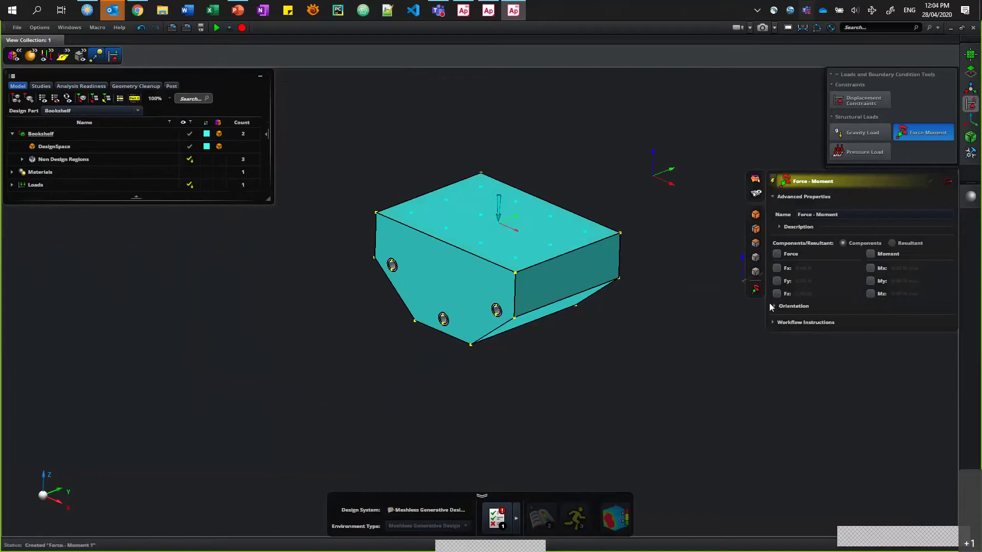
Step: Add displacement constraints of the first constraint type to all three ringed holes on the bracket's front face
{"action": "left_click", "coordinate": [857, 104]}
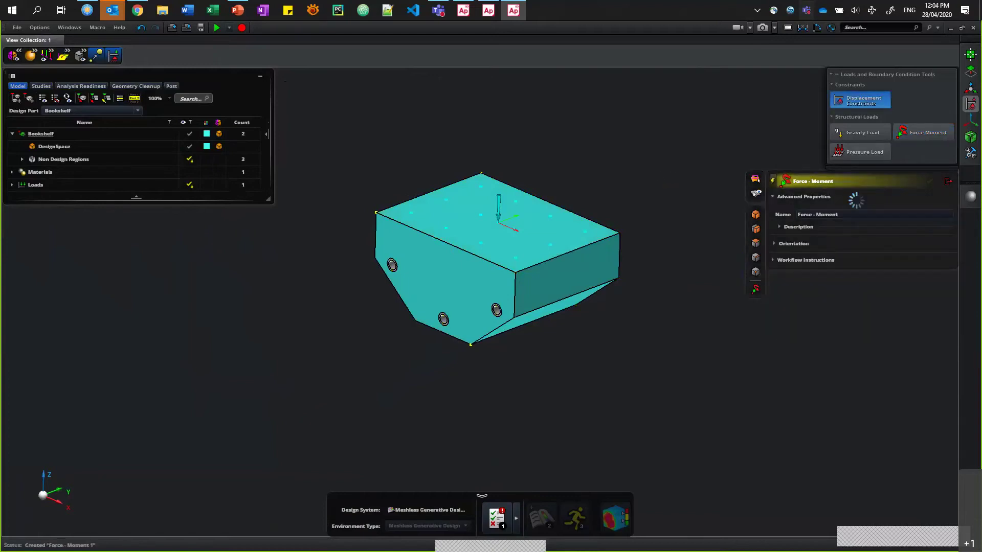
{"action": "scroll", "coordinate": [445, 311], "scroll_direction": "up", "scroll_amount": 5}
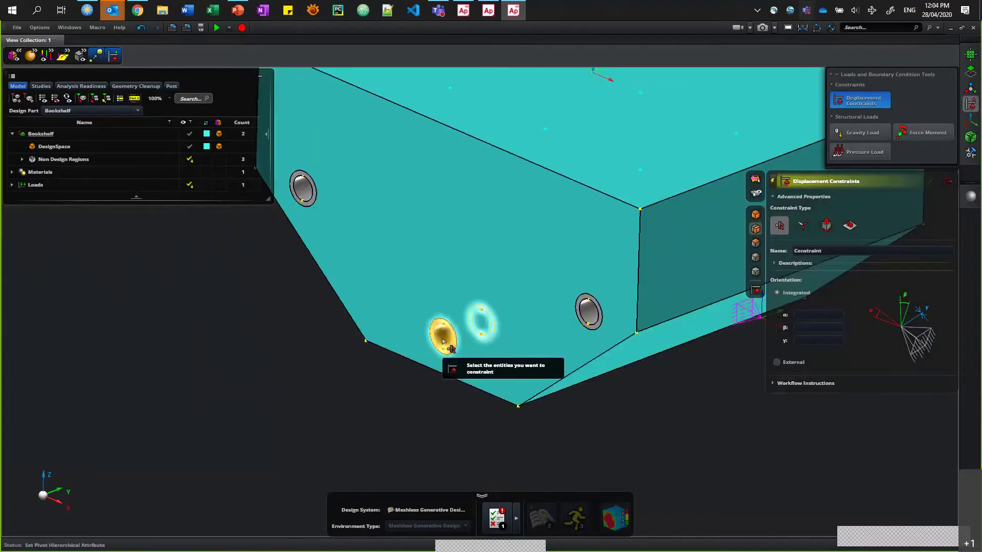
{"action": "left_click", "coordinate": [304, 189]}
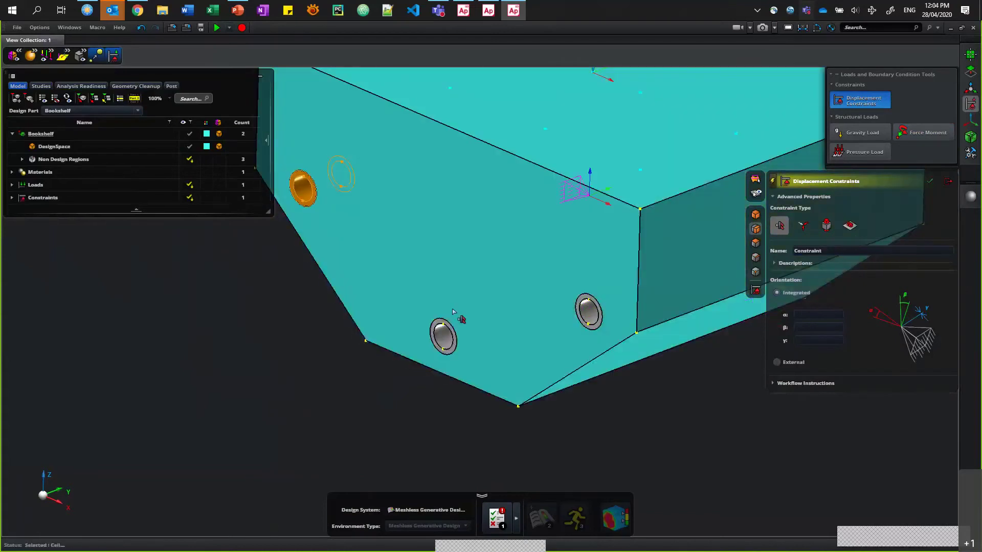
{"action": "left_click", "coordinate": [443, 331]}
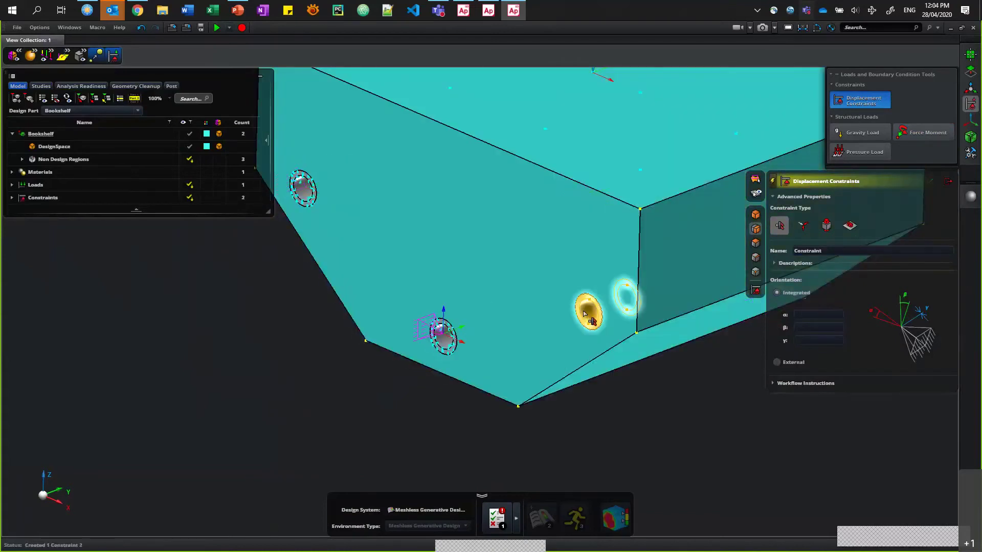
{"action": "left_click", "coordinate": [588, 312]}
{"action": "key", "text": "Escape"}
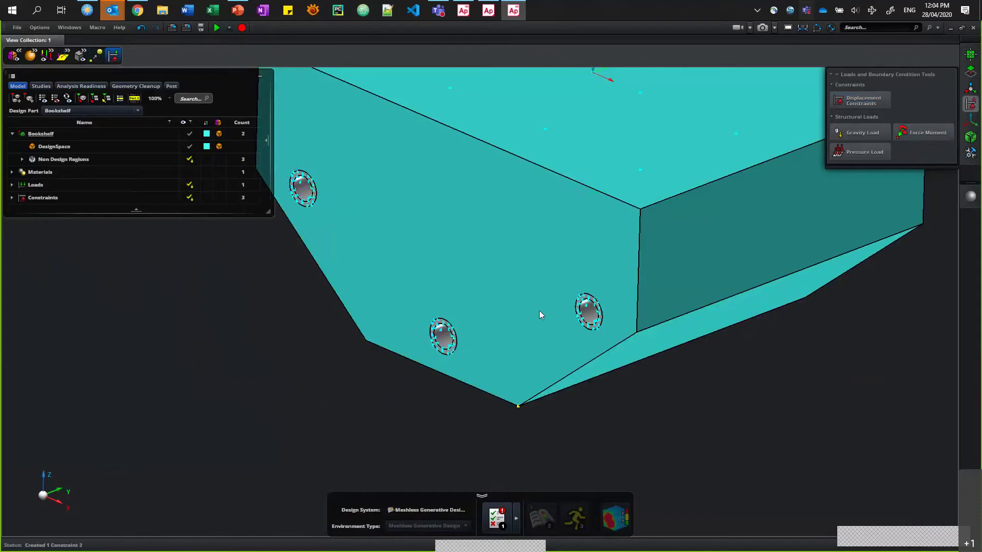
Step: Place the Bookshelf part in an analysis scene for meshless generative design
{"action": "key", "text": "f"}
{"action": "right_click_drag", "start_coordinate": [465, 283], "coordinate": [433, 287]}
{"action": "left_click", "coordinate": [39, 136]}
{"action": "right_click", "coordinate": [39, 137]}
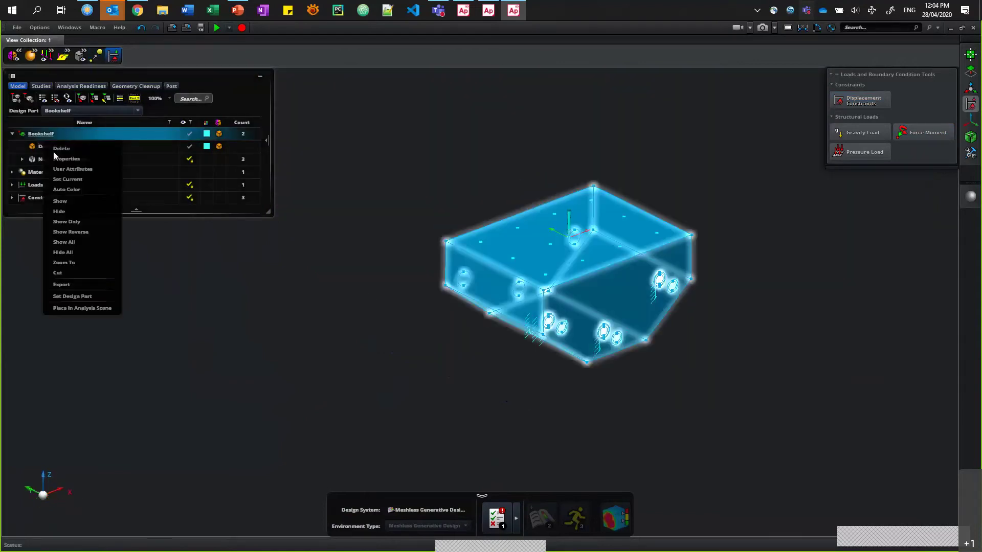
{"action": "left_click", "coordinate": [86, 308]}
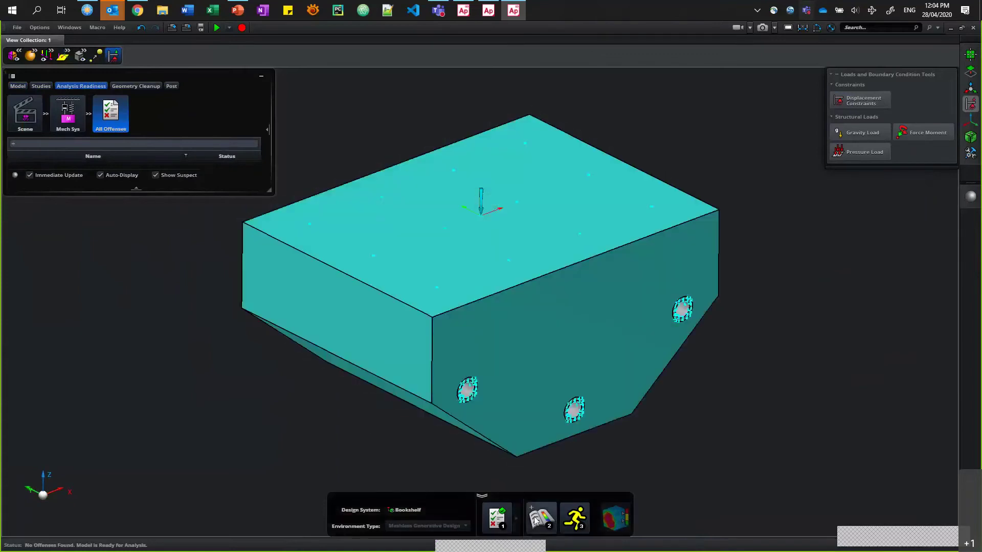
Step: Set the study's stress goal to 2 MPa, keeping Strut Density at Medium and Shape Quality at Balanced
{"action": "left_click", "coordinate": [41, 86]}
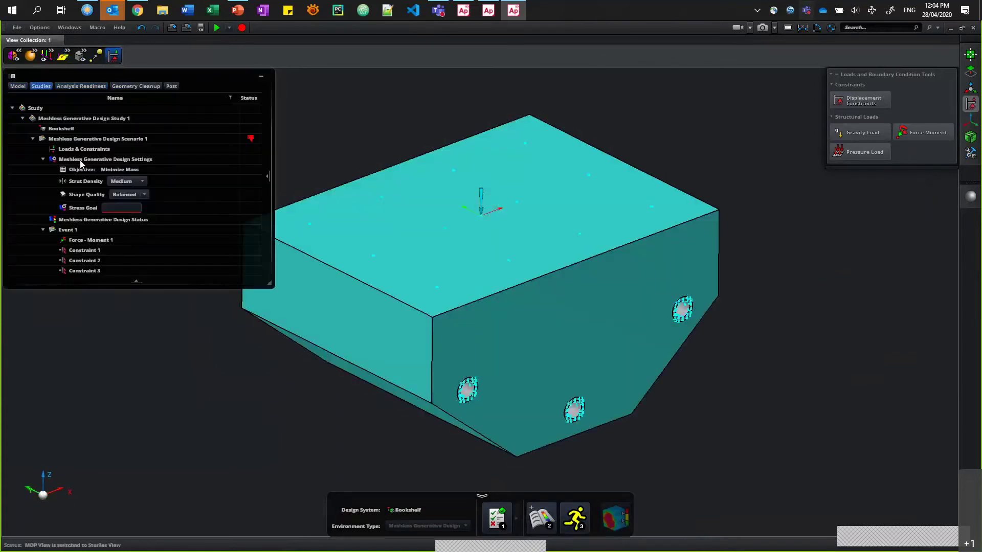
{"action": "left_click", "coordinate": [139, 185]}
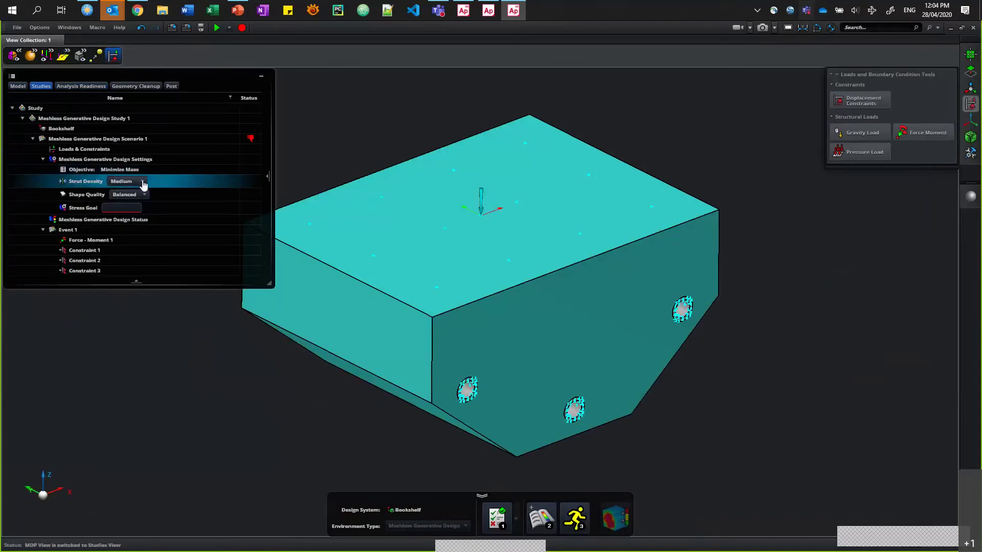
{"action": "left_click", "coordinate": [143, 185]}
{"action": "left_click", "coordinate": [137, 198]}
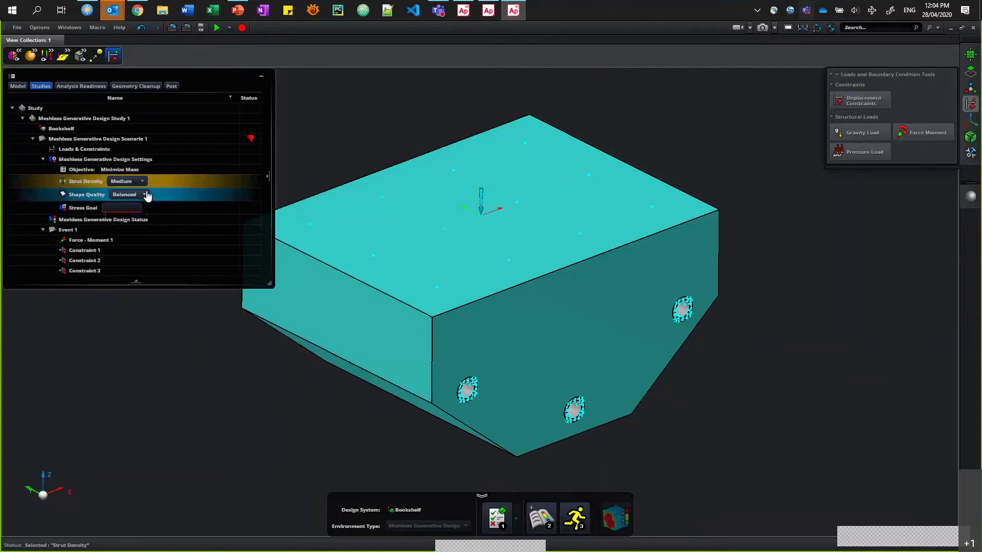
{"action": "left_click", "coordinate": [147, 198]}
{"action": "left_click", "coordinate": [128, 212]}
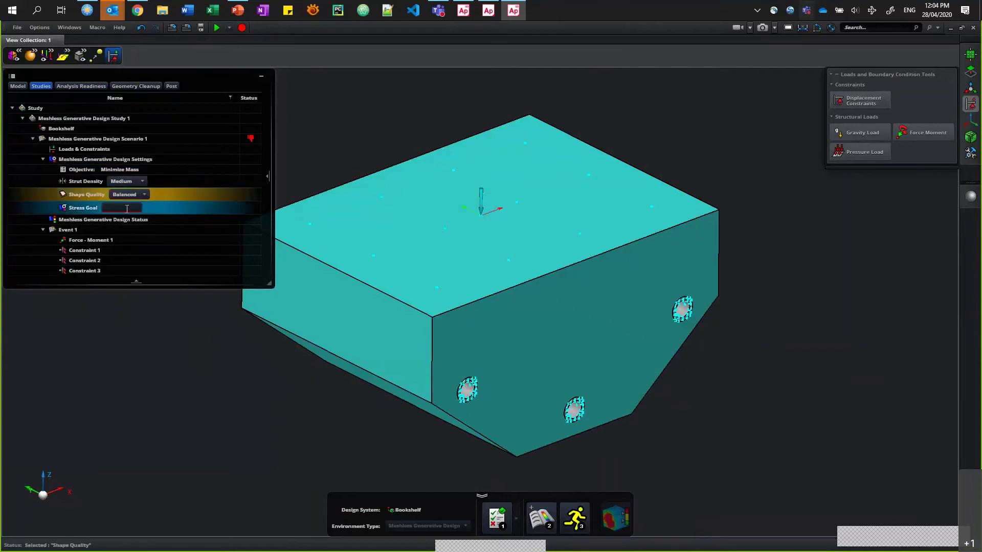
{"action": "left_click", "coordinate": [126, 208]}
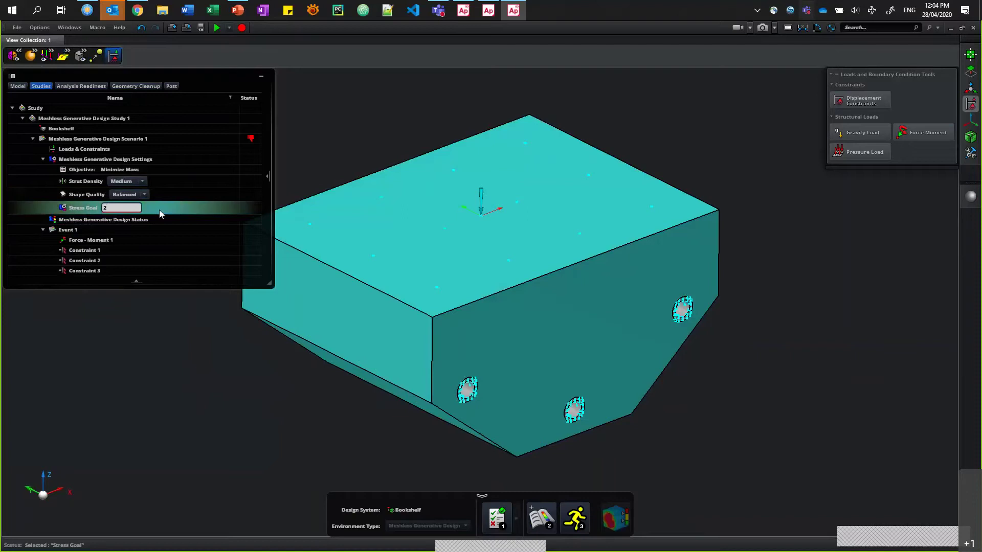
{"action": "key", "text": "Tab"}
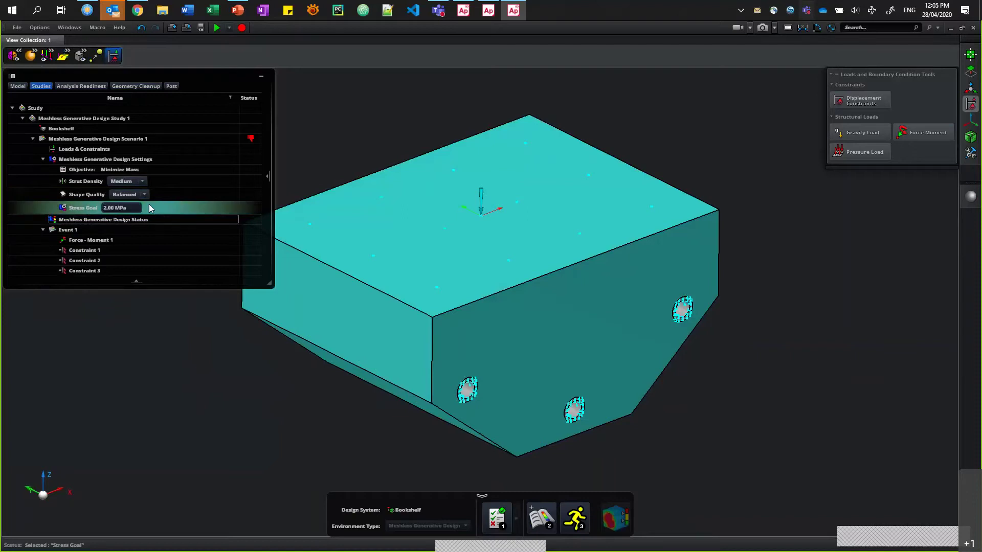
Step: Run the simulation of Meshless Generative Design Scenario 1
{"action": "left_click", "coordinate": [99, 142]}
{"action": "right_click", "coordinate": [98, 144]}
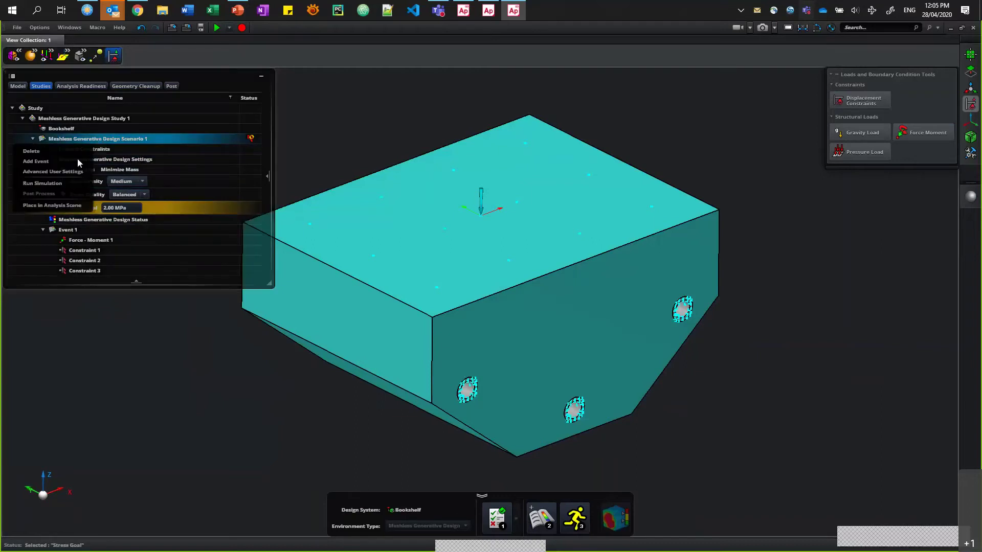
{"action": "left_click", "coordinate": [42, 183]}
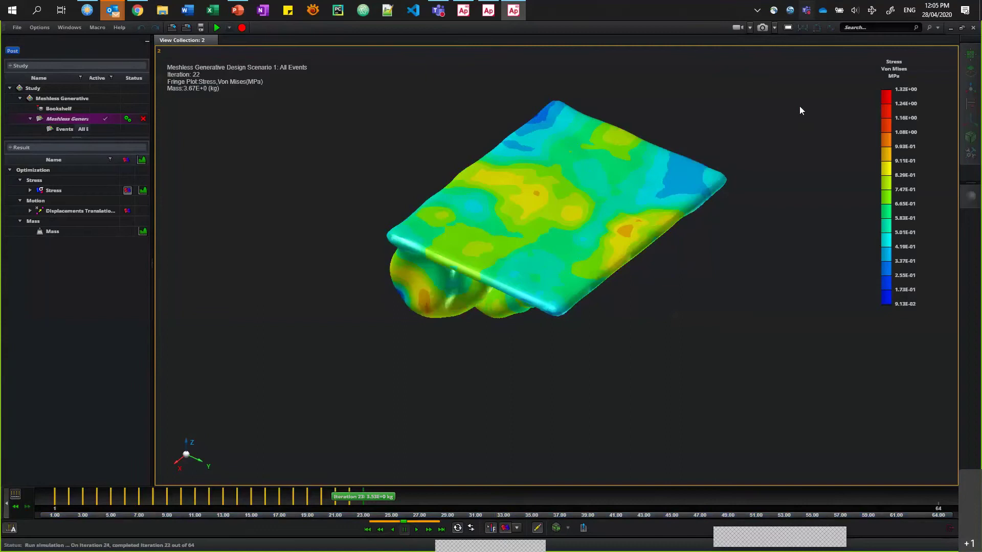
{"action": "left_click", "coordinate": [973, 29]}
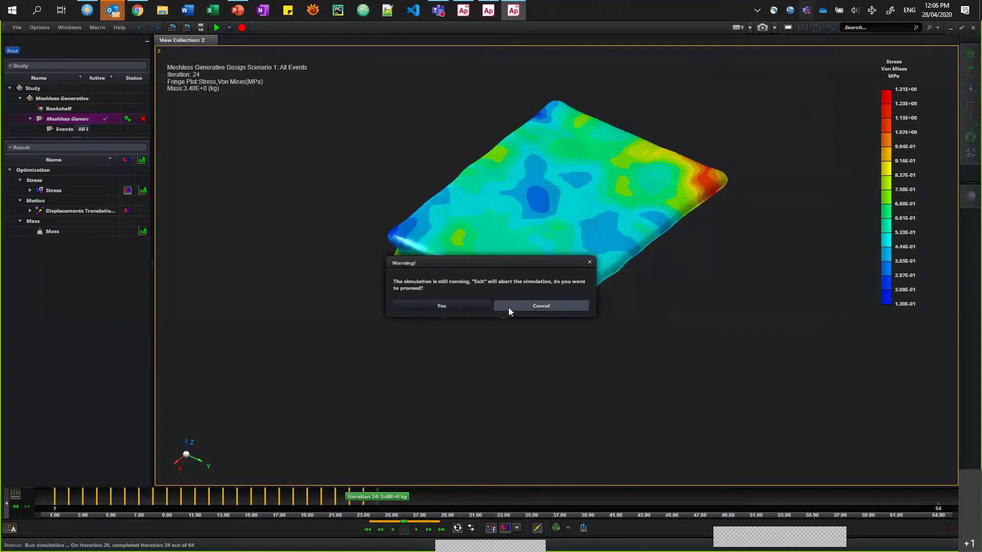
{"action": "key", "text": "Escape"}
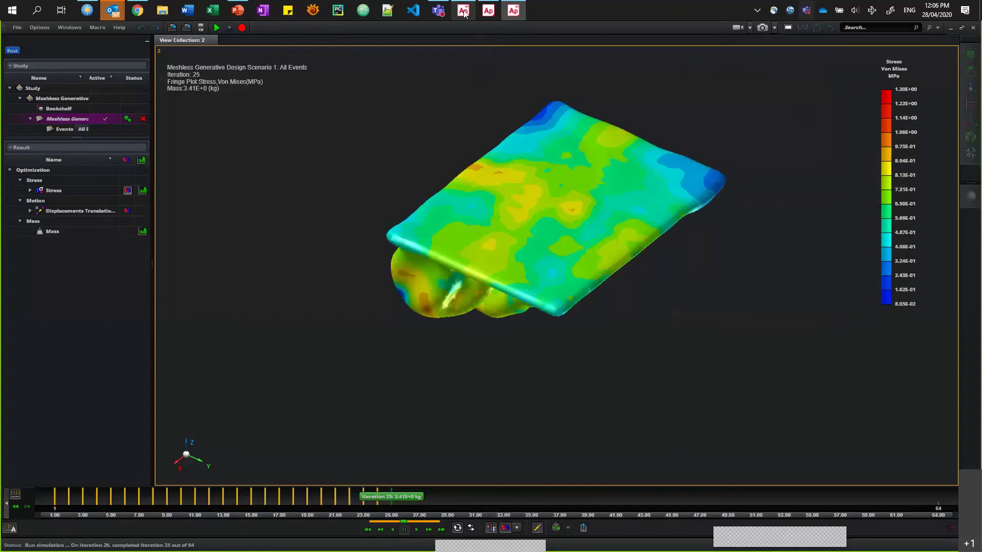
{"action": "left_click", "coordinate": [973, 30]}
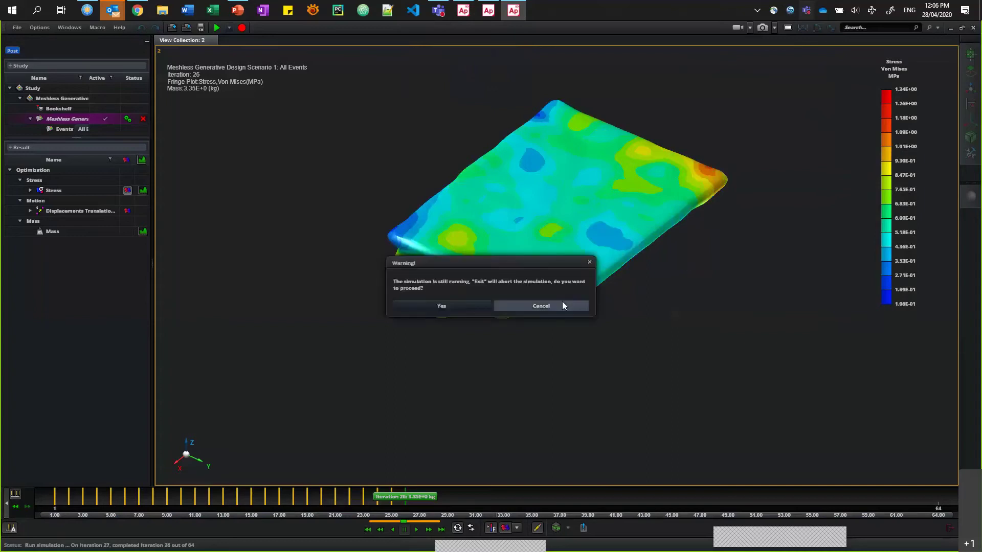
{"action": "left_click", "coordinate": [537, 305]}
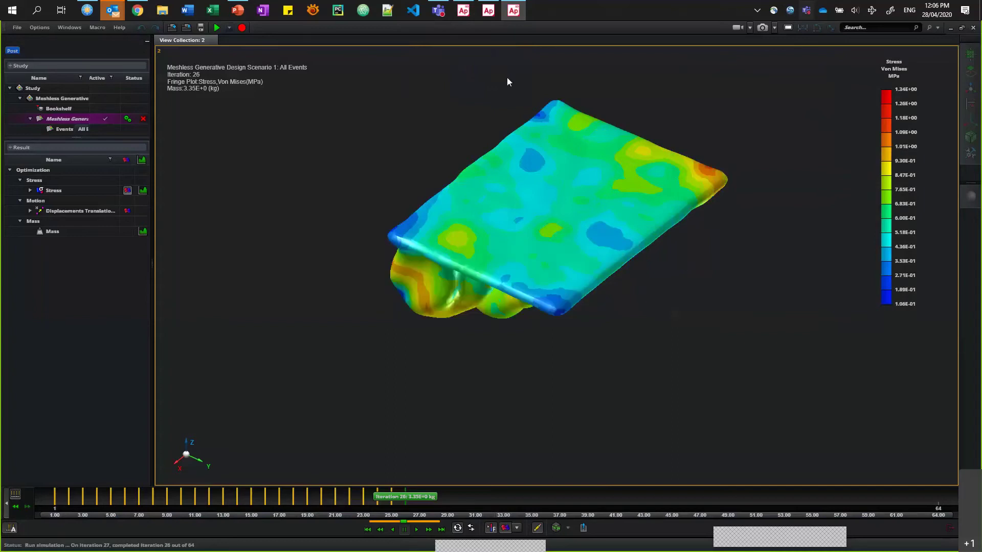
Step: Switch to the other MSC Apex window with the solved bookshelf model and open its completed scenario's post-processing results
{"action": "left_click", "coordinate": [463, 15]}
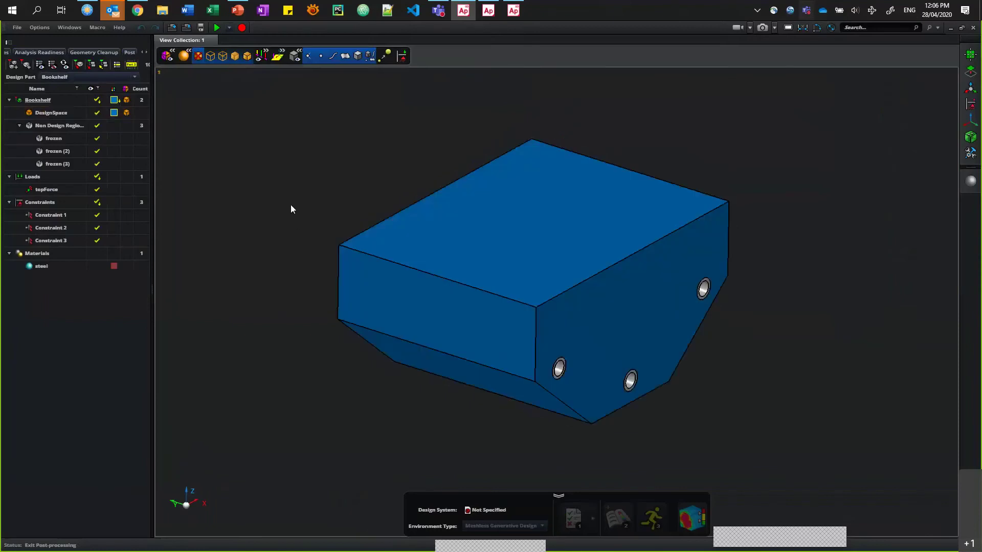
{"action": "middle_click_drag", "start_coordinate": [284, 190], "coordinate": [370, 213]}
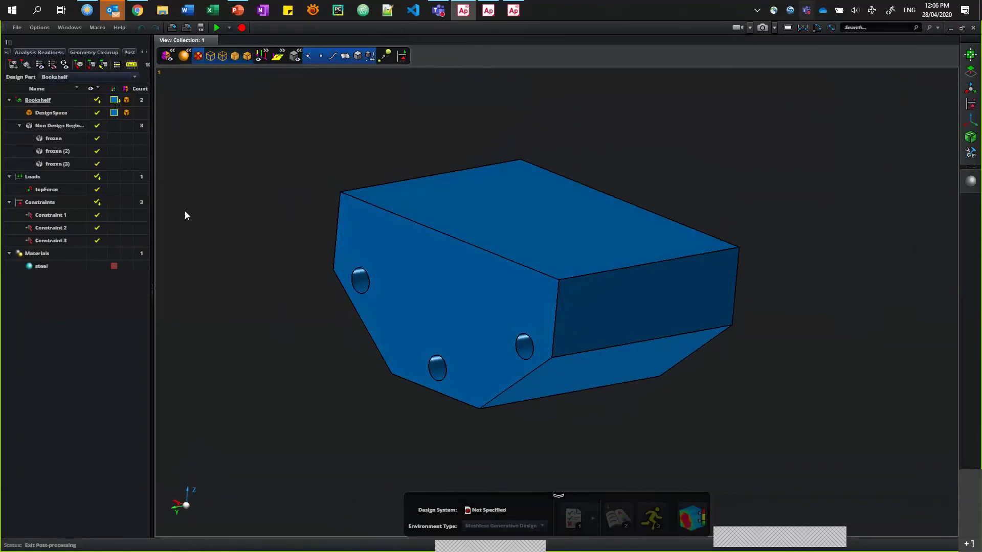
{"action": "left_click", "coordinate": [51, 215]}
{"action": "left_click", "coordinate": [129, 52]}
{"action": "left_click", "coordinate": [21, 91]}
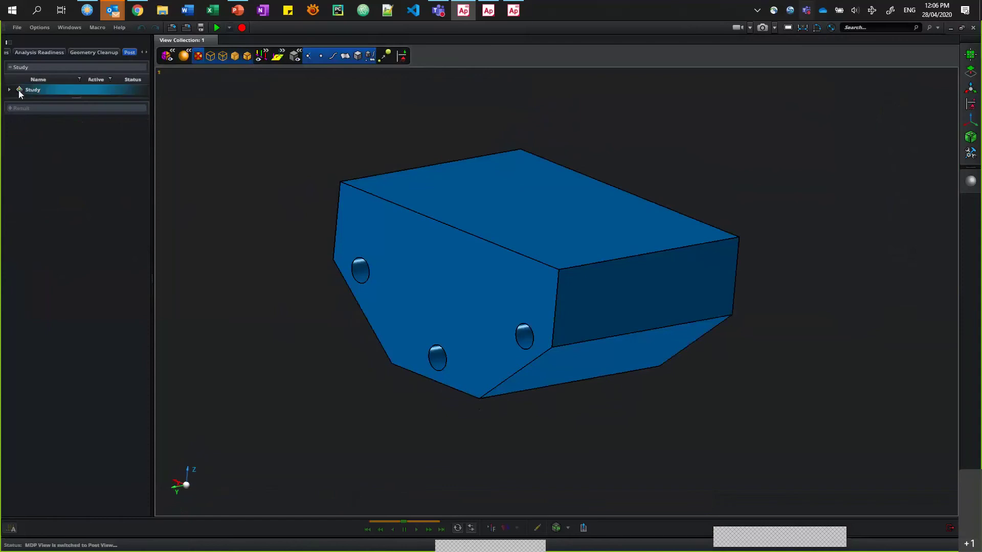
{"action": "left_click", "coordinate": [9, 90]}
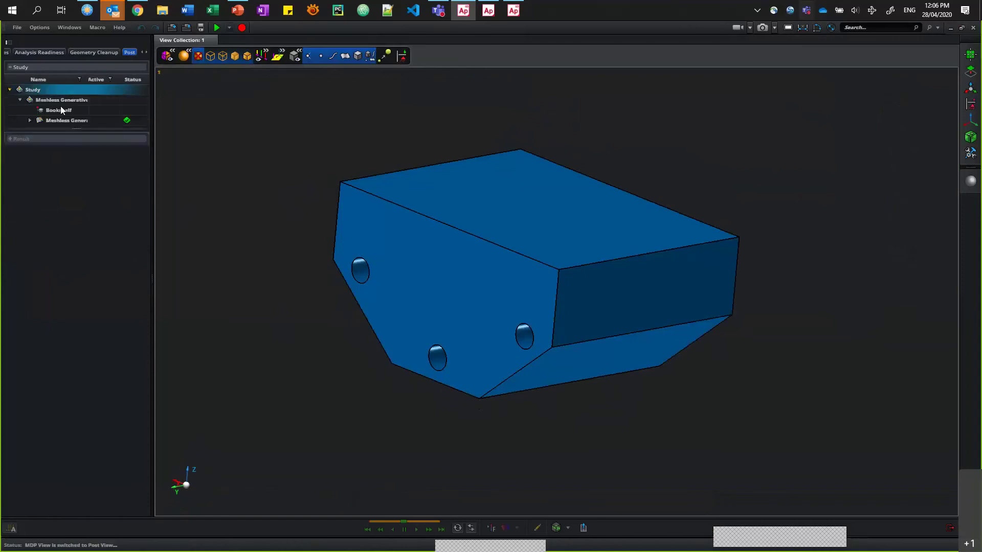
{"action": "left_click", "coordinate": [70, 121]}
{"action": "left_click", "coordinate": [66, 120]}
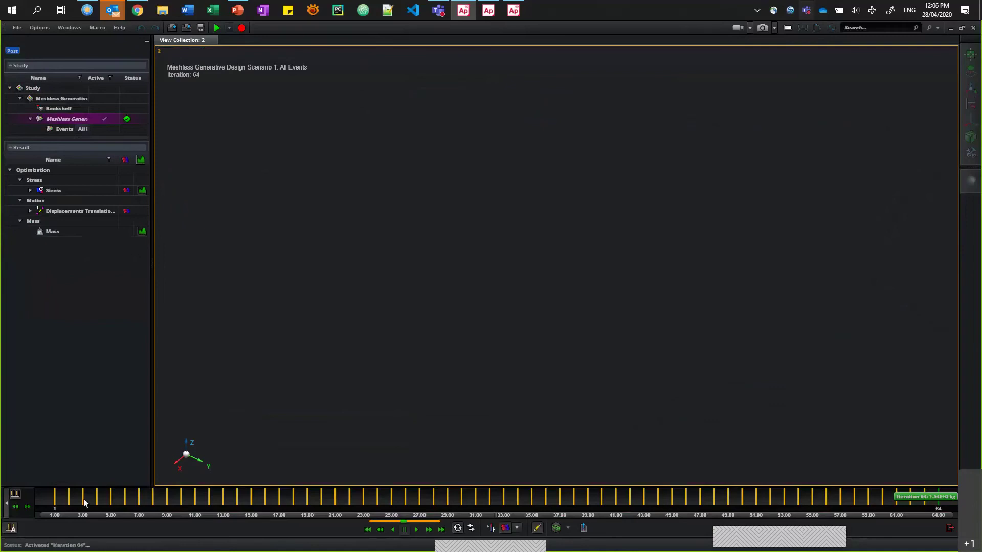
Step: Examine the iteration 64 von Mises stress plot from several sides and overlay the initial shape on the result
{"action": "middle_click_drag", "start_coordinate": [510, 387], "coordinate": [418, 188]}
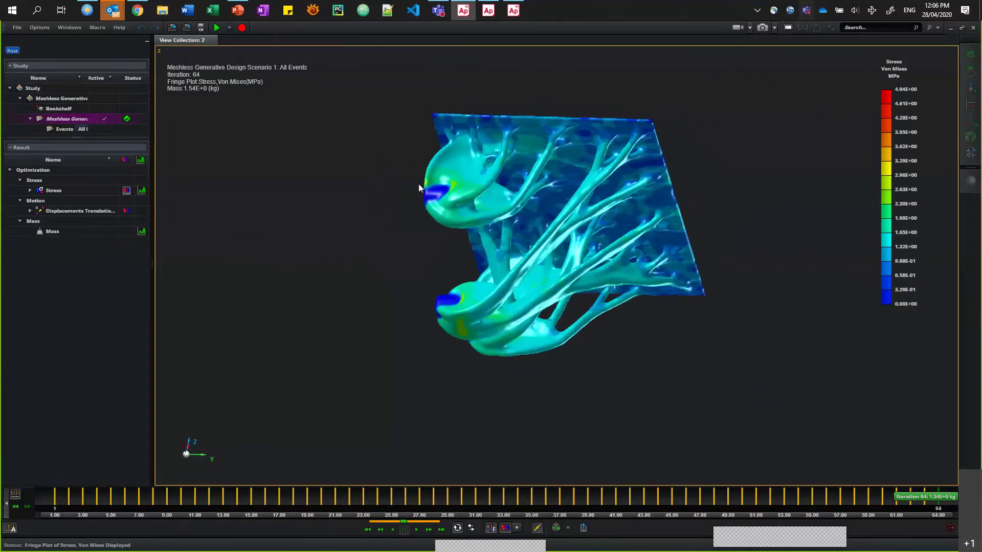
{"action": "scroll", "coordinate": [419, 187], "scroll_direction": "up", "scroll_amount": 3}
{"action": "scroll", "coordinate": [325, 243], "scroll_direction": "down", "scroll_amount": 3}
{"action": "middle_click_drag", "start_coordinate": [326, 244], "coordinate": [388, 220]}
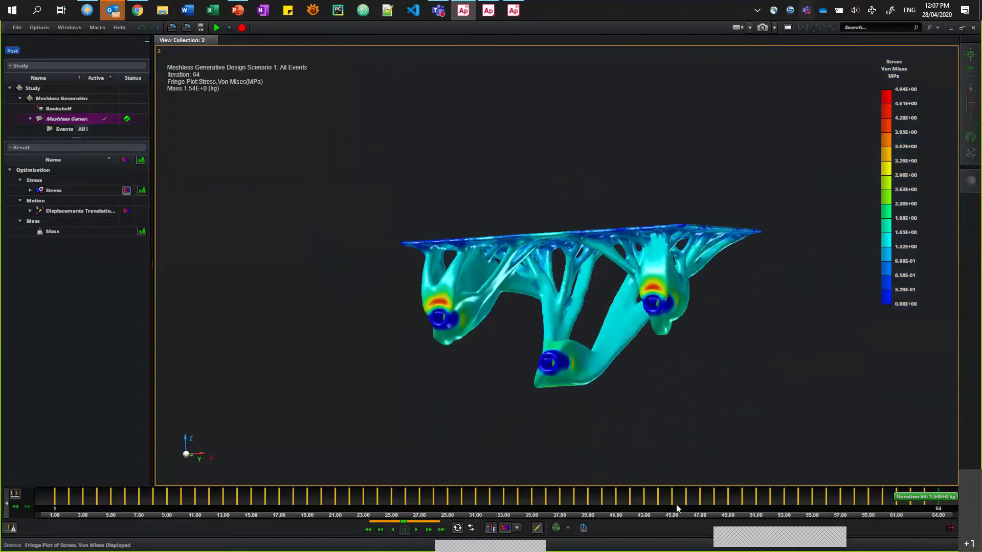
{"action": "left_click", "coordinate": [557, 528]}
{"action": "middle_click_drag", "start_coordinate": [537, 127], "coordinate": [498, 134]}
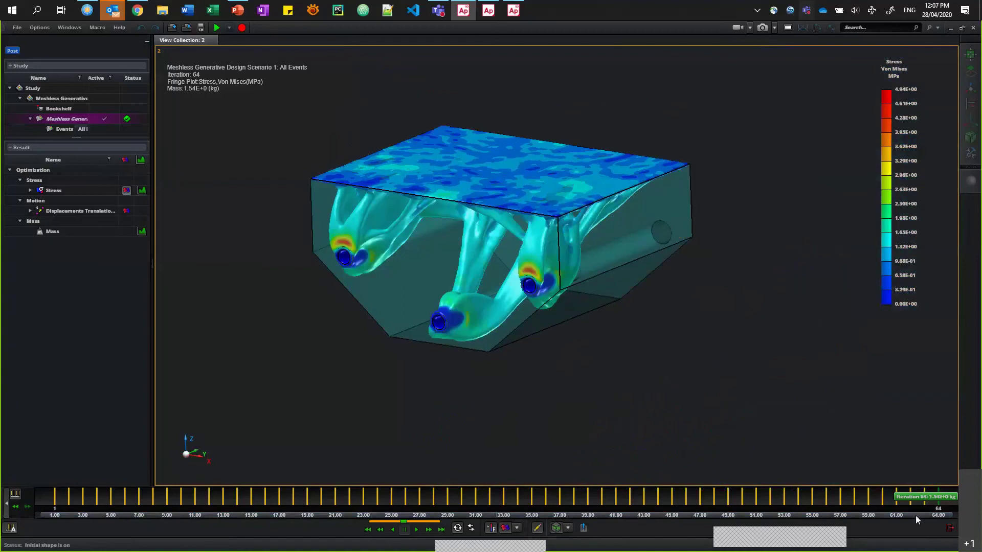
{"action": "left_click", "coordinate": [568, 528]}
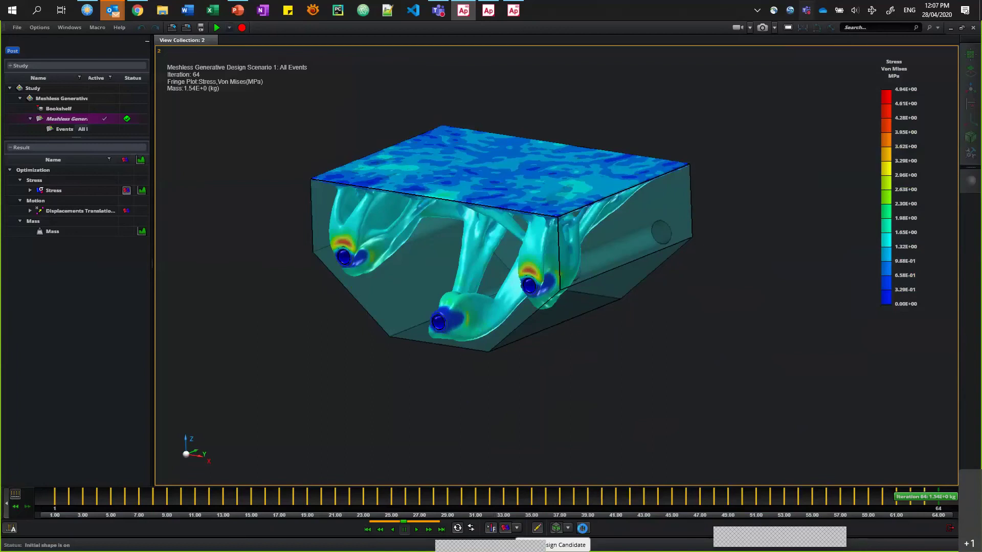
{"action": "left_click", "coordinate": [583, 528]}
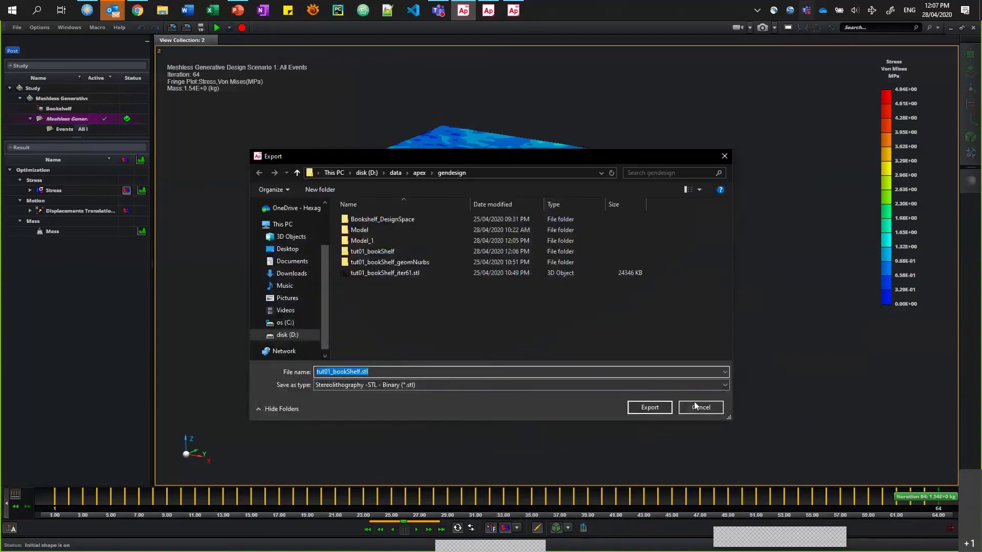
{"action": "left_click", "coordinate": [699, 407]}
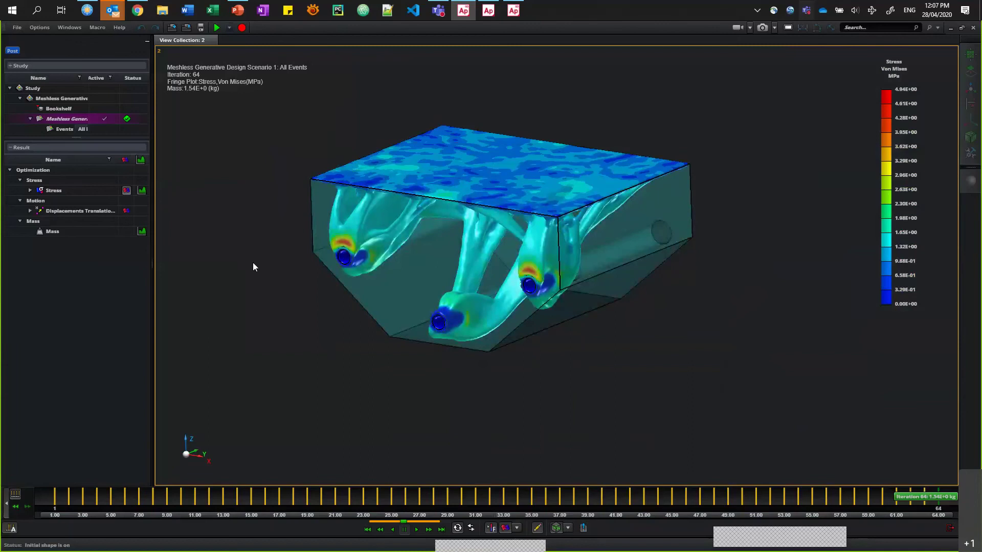
Step: Chart stress and mass against iteration, and remove the stress curve so that only mass is plotted
{"action": "left_click", "coordinate": [142, 191]}
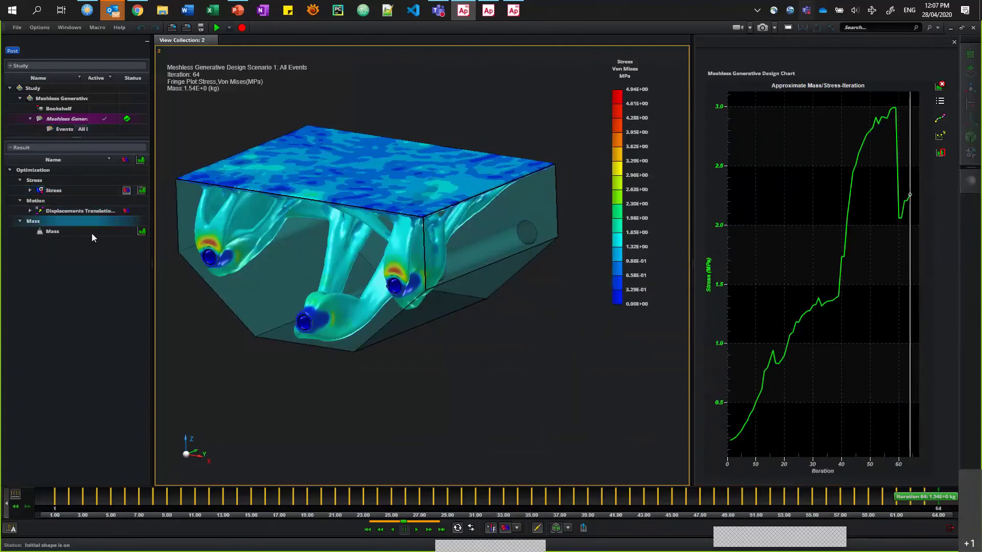
{"action": "left_click", "coordinate": [141, 232]}
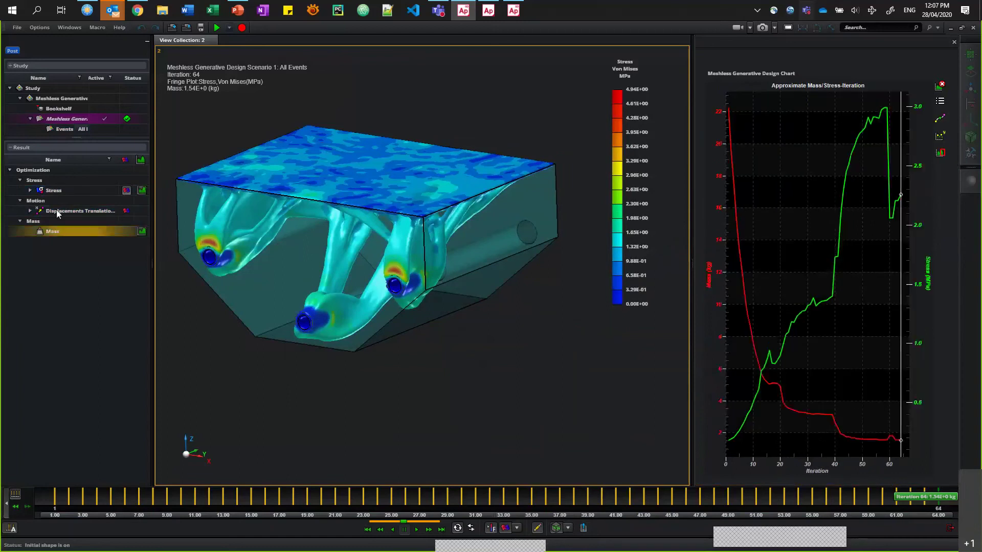
{"action": "left_click", "coordinate": [142, 190]}
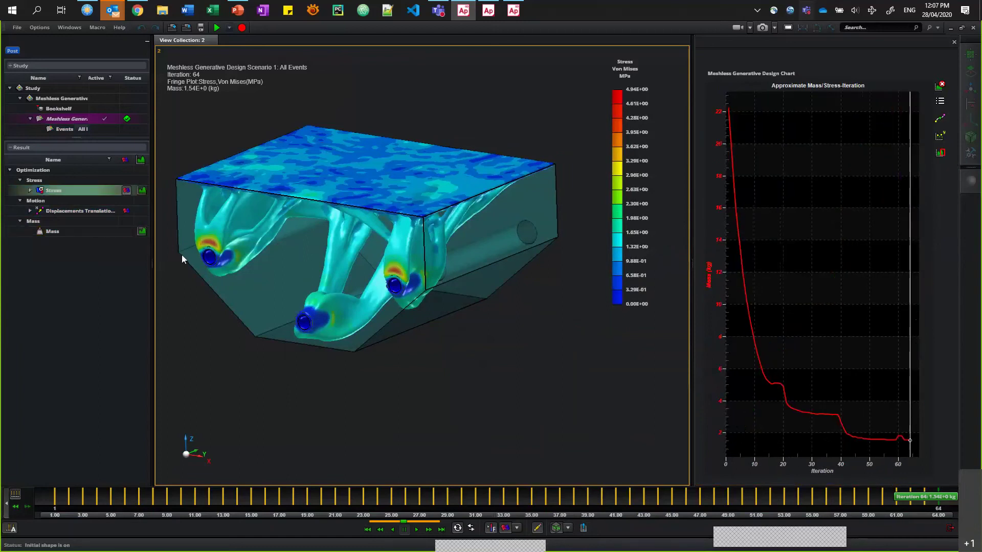